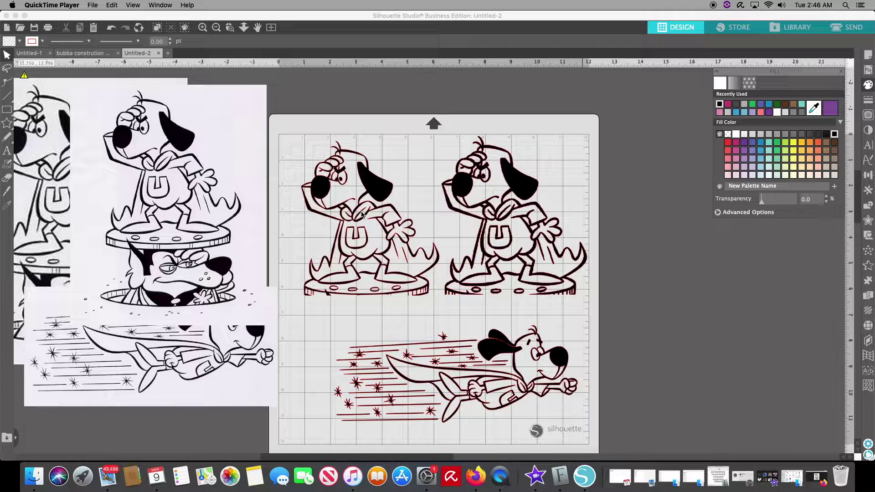
Move the two standing-dog reference images away from the area left of the mat, toward its right side
left_click_drag(177, 155, 211, 122)
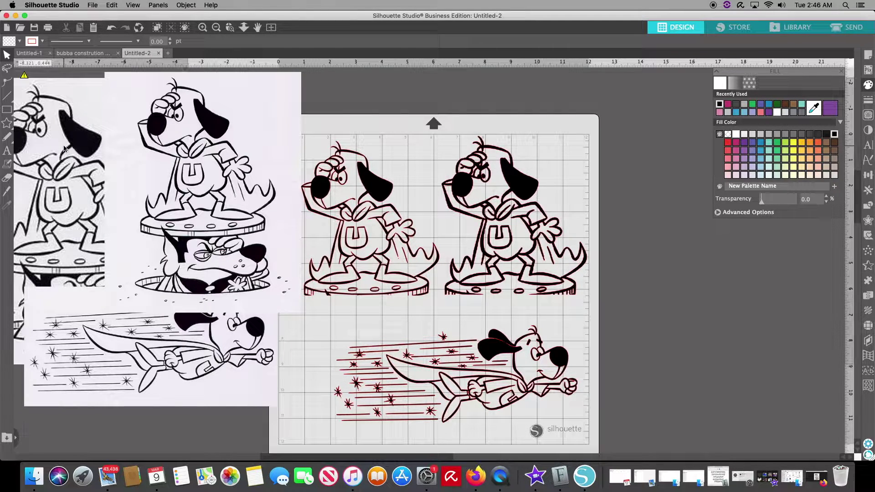
left_click_drag(64, 148, 688, 222)
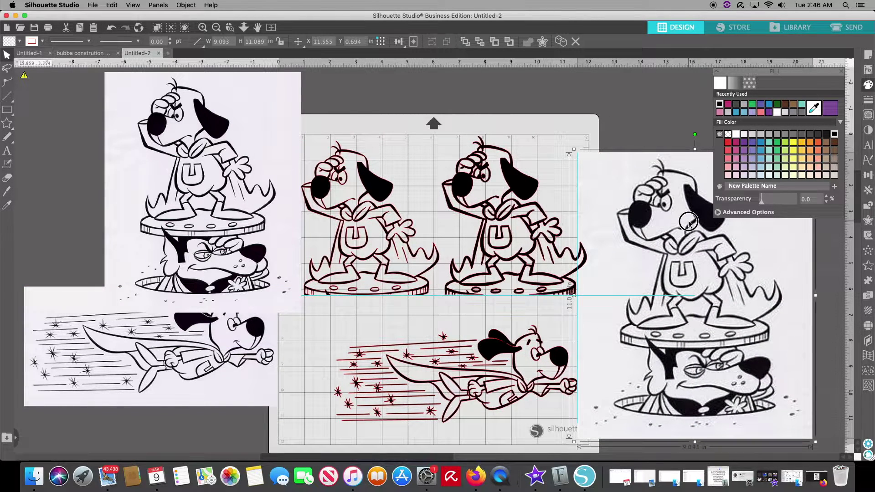
left_click_drag(239, 216, 537, 298)
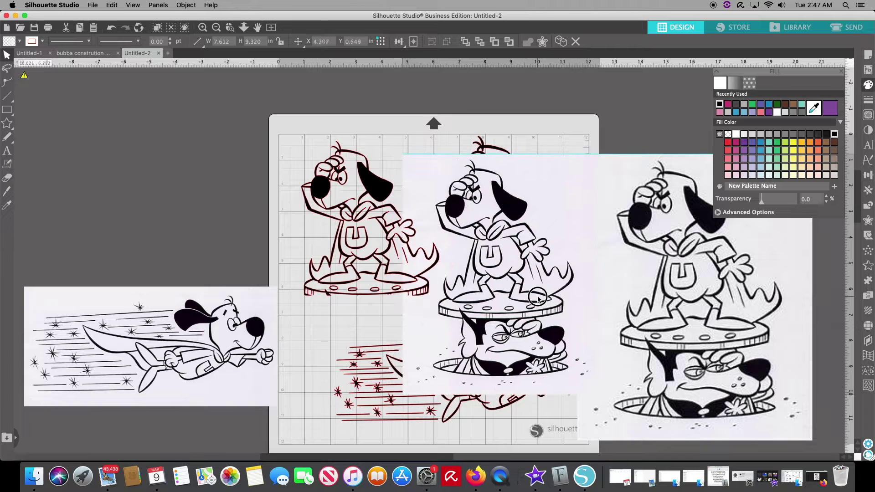
key("Escape")
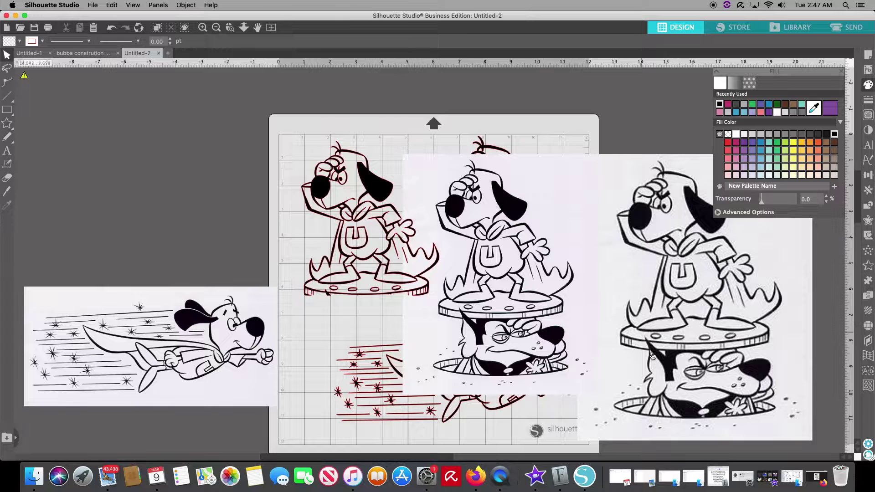
Switch to Firefox and review the standing Underdog source image and the surrounding image search results
left_click(477, 477)
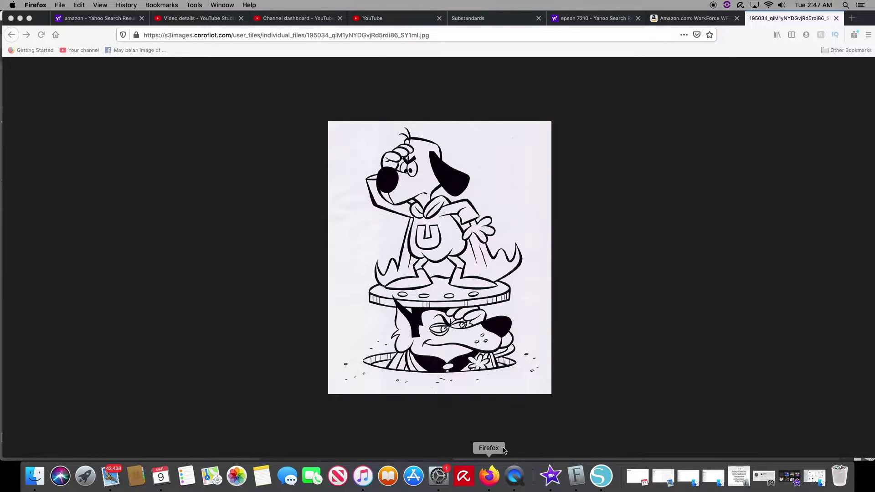
left_click(12, 35)
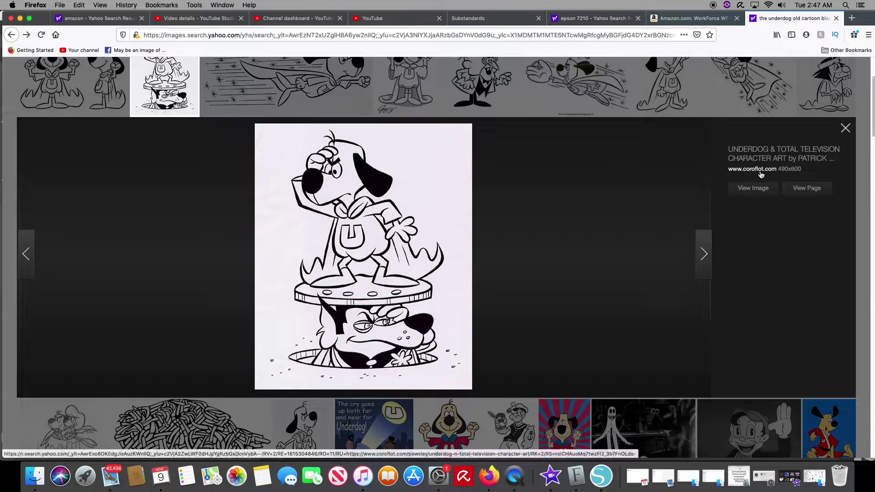
left_click(760, 192)
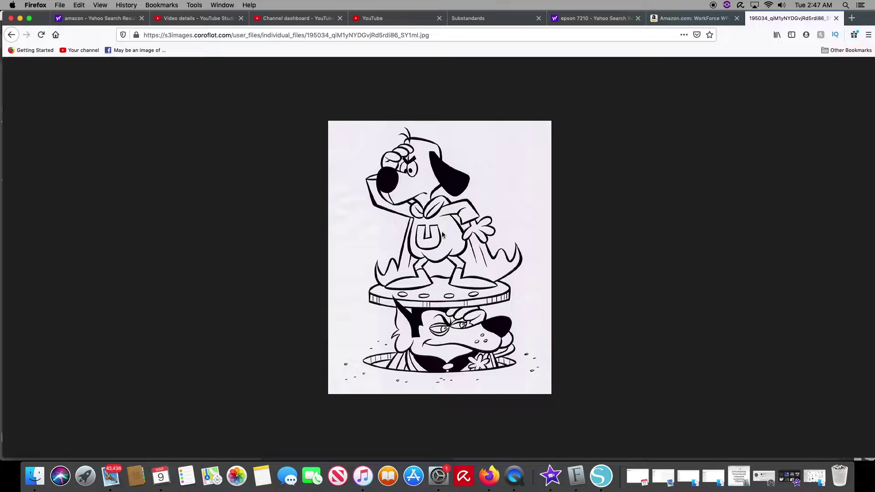
left_click(13, 35)
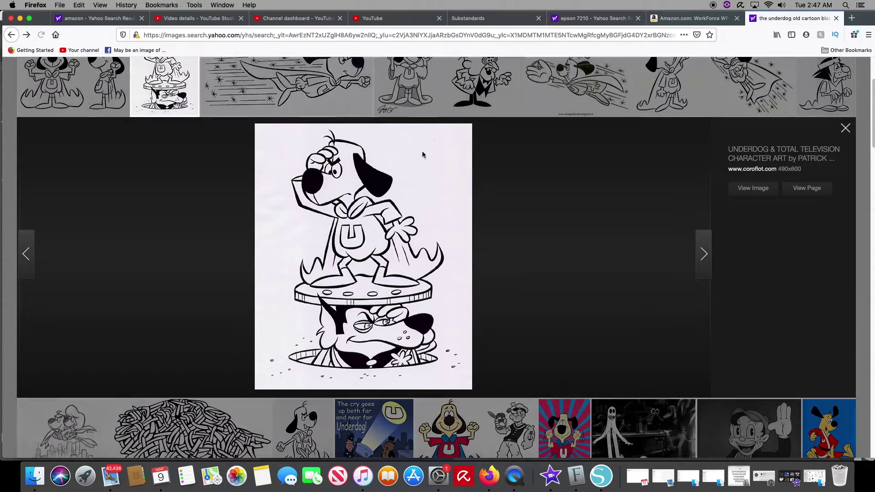
left_click(846, 129)
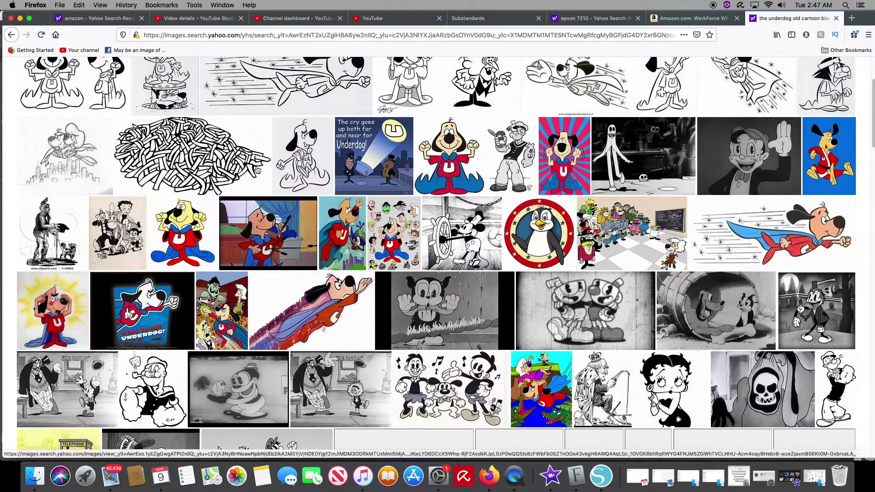
scroll(430, 221, "up", 2)
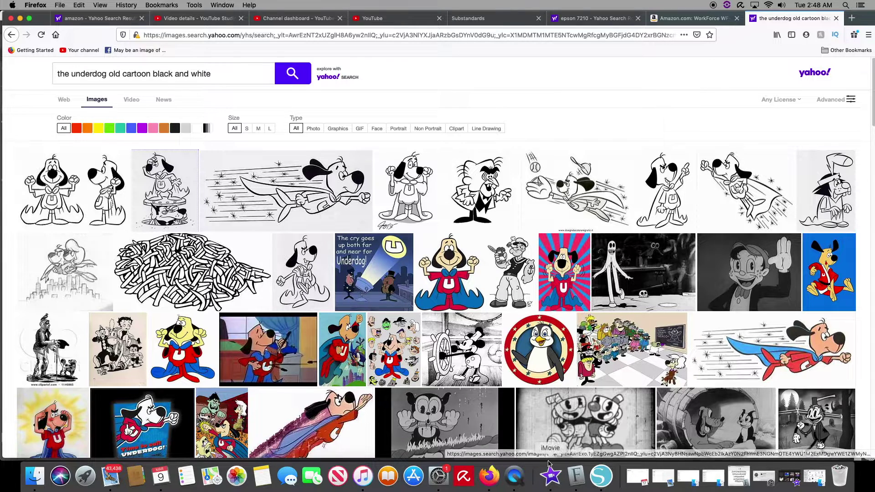
Return to Silhouette Studio and clear the mat by moving the flying-dog trace and both standing-dog traces to its left
left_click(591, 482)
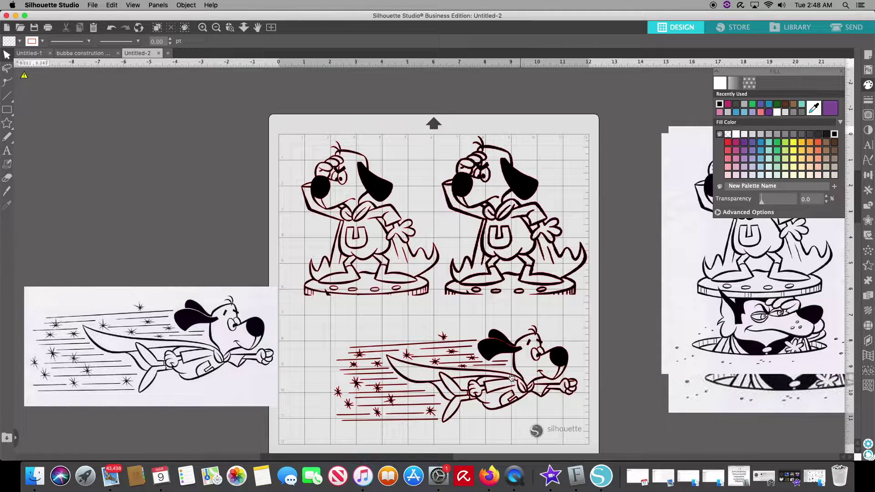
mouse_move(527, 390)
left_mouse_down()
mouse_move(486, 371)
mouse_move(520, 385)
left_mouse_up()
left_click(457, 395)
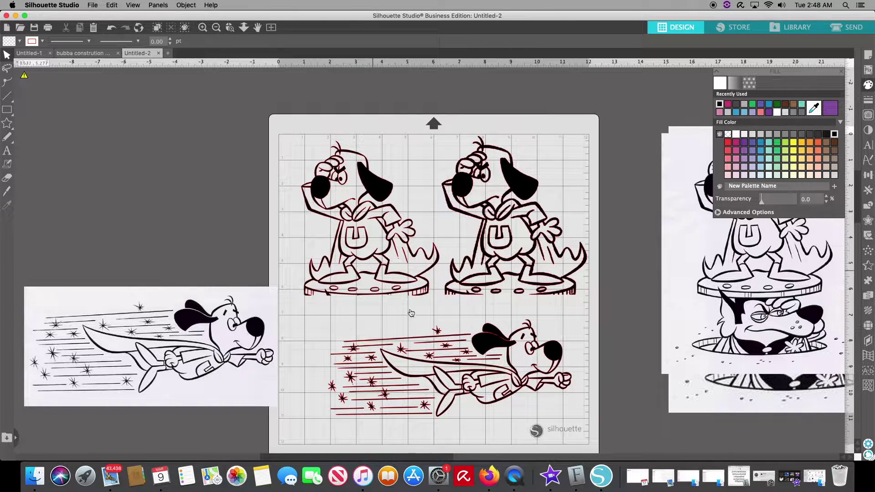
mouse_move(476, 357)
left_mouse_down()
mouse_move(97, 307)
mouse_move(134, 228)
left_mouse_up()
left_click(142, 349)
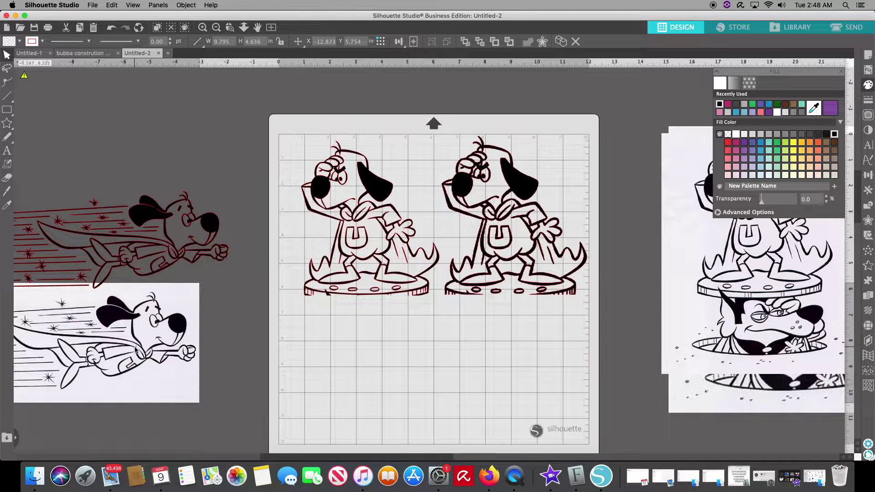
left_click_drag(296, 214, 99, 120)
left_click_drag(484, 203, 190, 66)
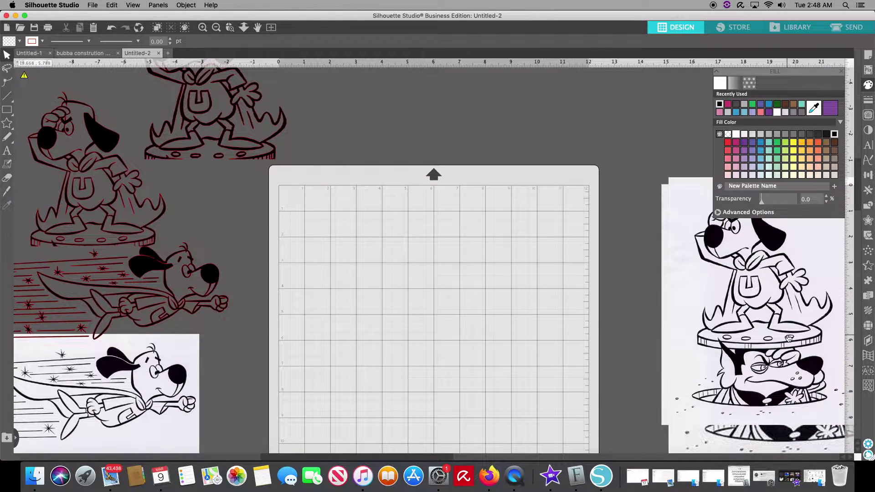
Place the larger standing-dog reference image on the mat and keep the other copy off to the right of it
left_click_drag(807, 328, 719, 238)
left_click(529, 360)
left_click_drag(775, 364, 418, 344)
left_click_drag(603, 295, 703, 333)
left_click(495, 258)
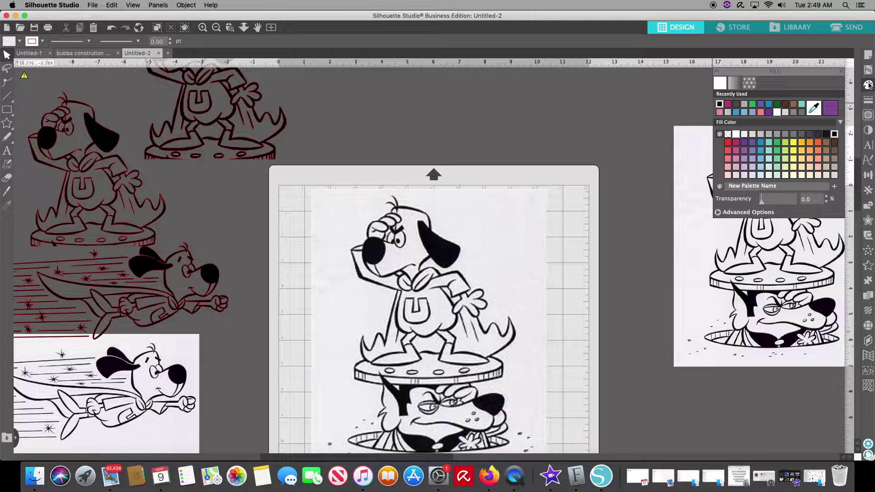
Select a trace area about 7.76 in high around the standing dog and the manhole cover
left_click(868, 116)
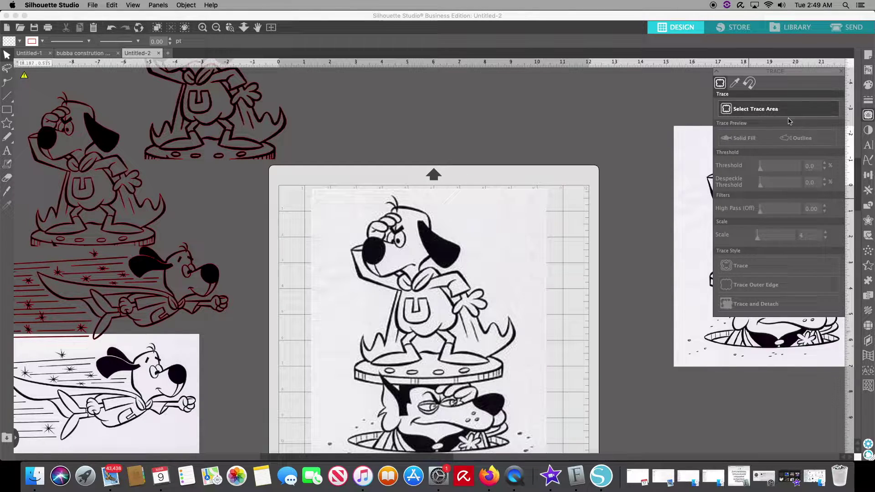
left_click(757, 109)
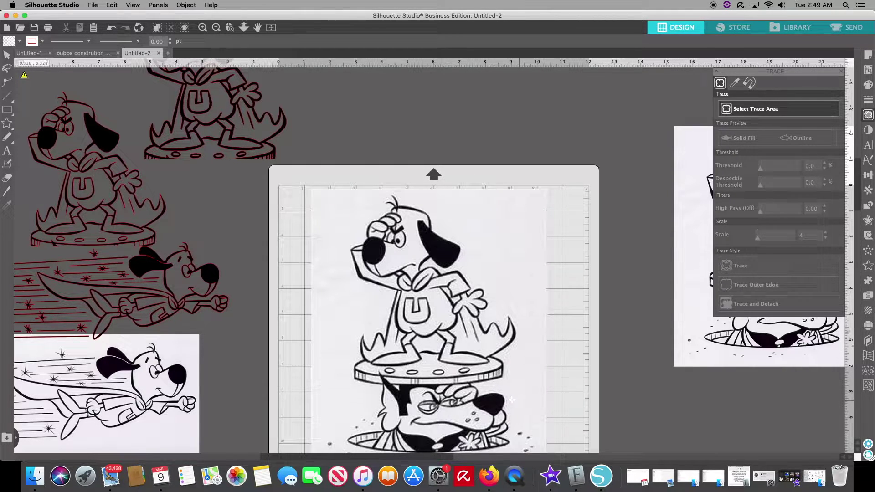
left_click_drag(534, 384, 522, 316)
mouse_move(514, 273)
left_mouse_down()
mouse_move(485, 202)
mouse_move(308, 186)
left_mouse_up()
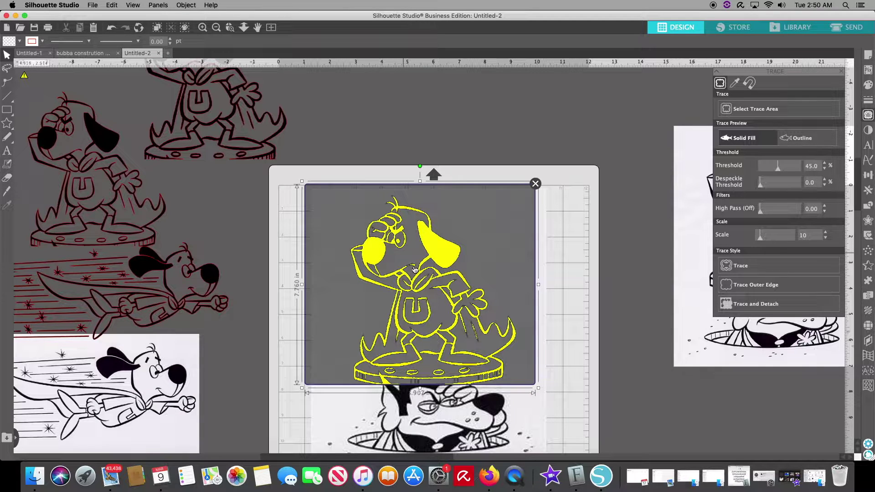
Set the trace threshold to 48%, the despeckle threshold to 6% and the scale to 17
left_click(824, 163)
left_click(824, 163)
left_click(825, 164)
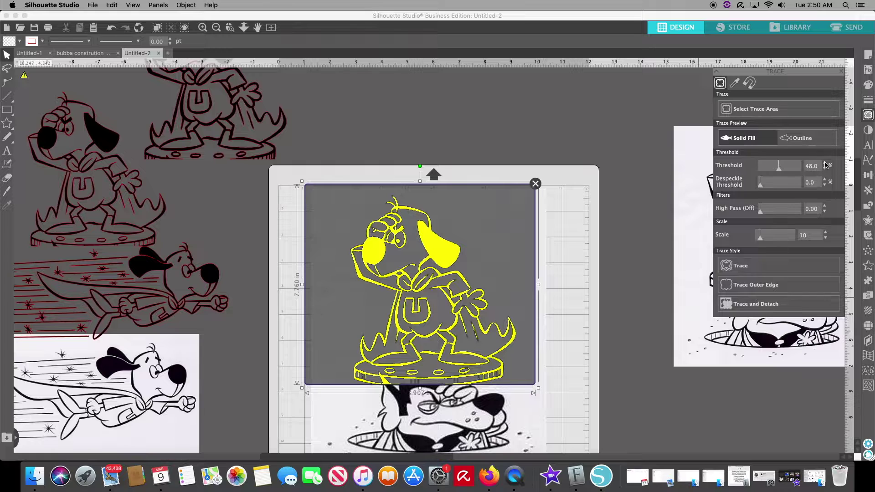
left_click(825, 233)
left_click(825, 233)
left_click(825, 181)
left_click(826, 181)
left_click(825, 180)
left_click(825, 180)
left_click(826, 232)
Raise the trace threshold to 69% and trace the selected area
left_click(824, 163)
left_click(824, 163)
left_click(824, 164)
left_click(825, 163)
left_click(824, 163)
left_click(824, 163)
left_click(825, 163)
left_click(824, 163)
left_click(824, 163)
left_click(825, 163)
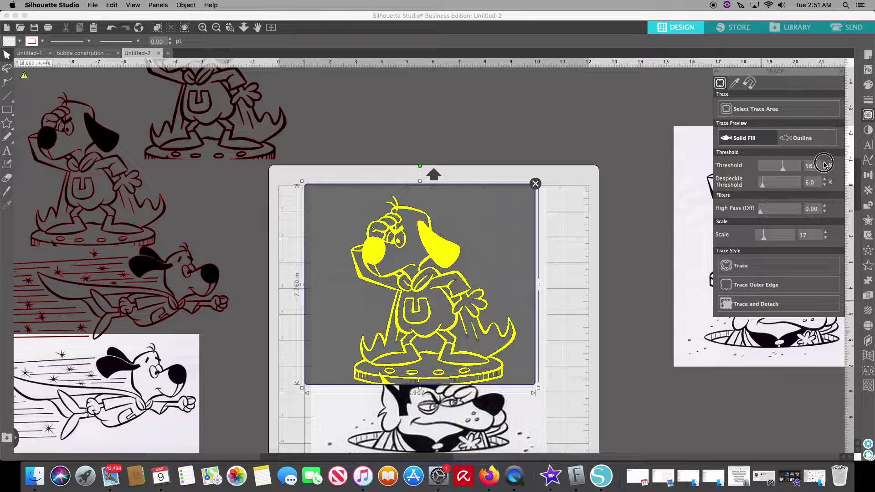
left_click(825, 163)
left_click(824, 163)
left_click(824, 163)
left_click(824, 163)
left_click(824, 163)
left_click(824, 164)
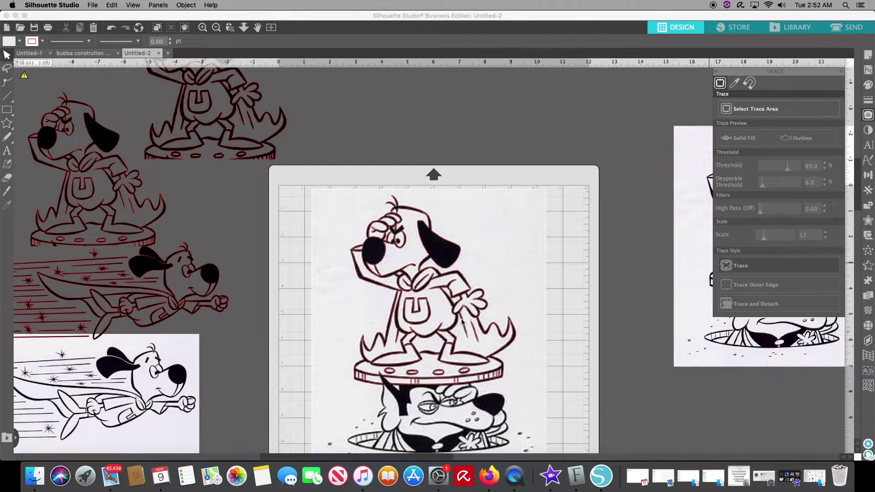
Move the reference image off the new trace and fill the traced dog with black
mouse_move(487, 268)
left_mouse_down()
mouse_move(533, 250)
mouse_move(730, 253)
left_mouse_up()
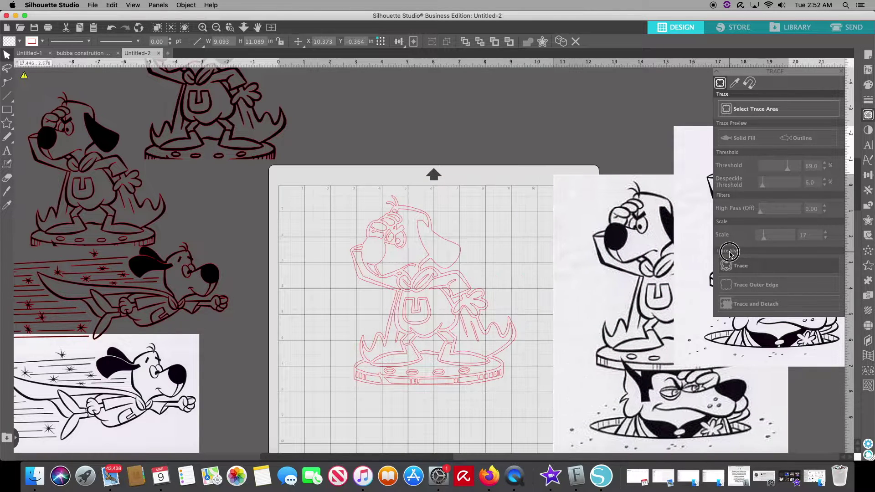
left_click(337, 365)
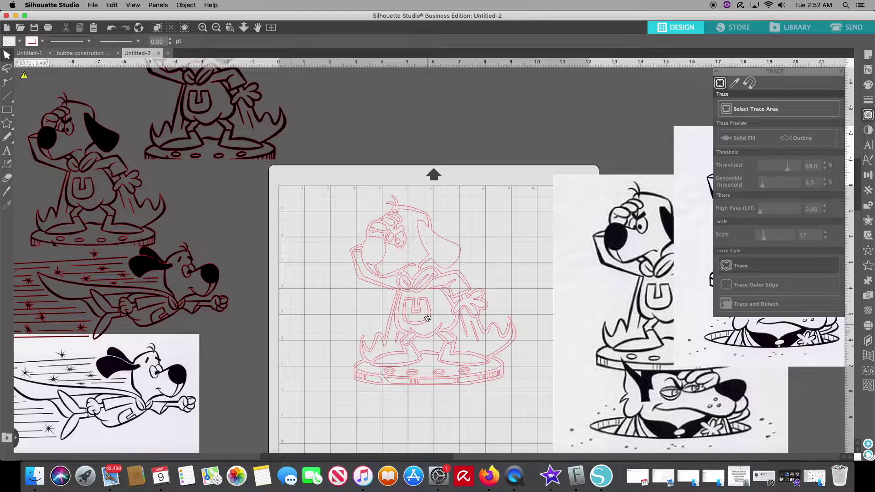
left_click(377, 271)
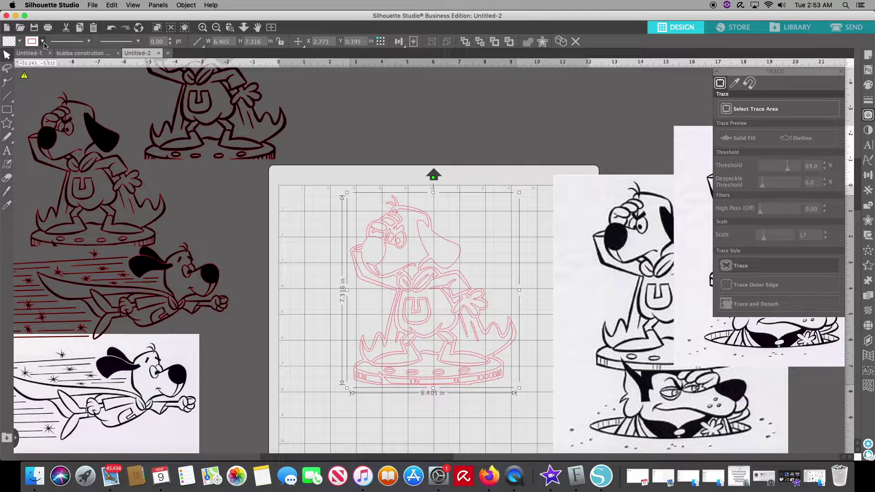
left_click(868, 86)
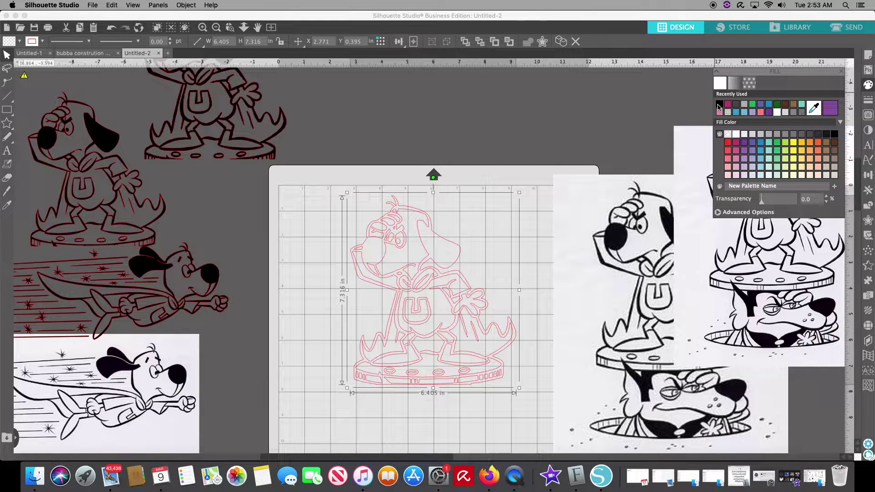
left_click(718, 104)
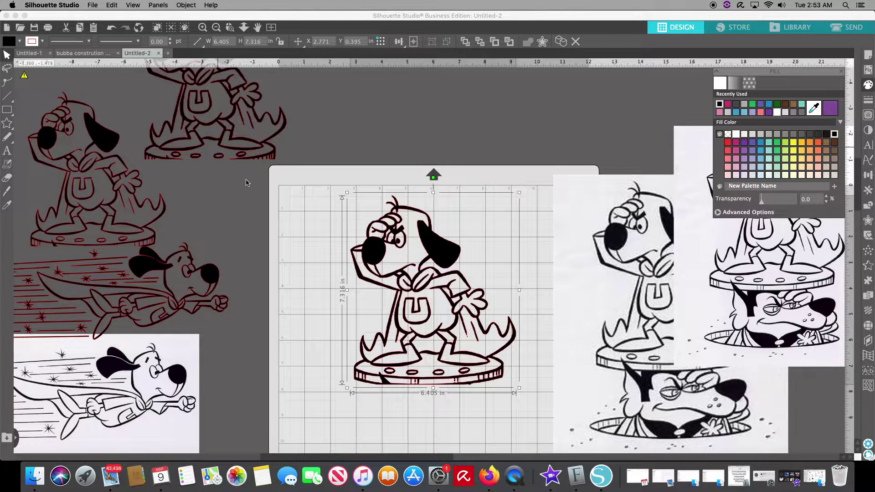
Place an earlier standing-dog trace beside the new one on the mat and move the reference image off the mat
left_click(245, 76)
left_click_drag(251, 101, 373, 305)
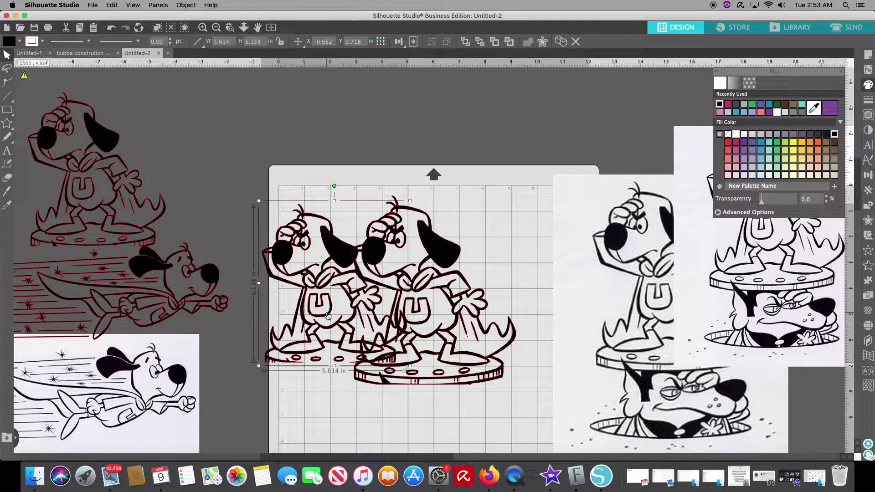
left_click_drag(409, 279, 455, 270)
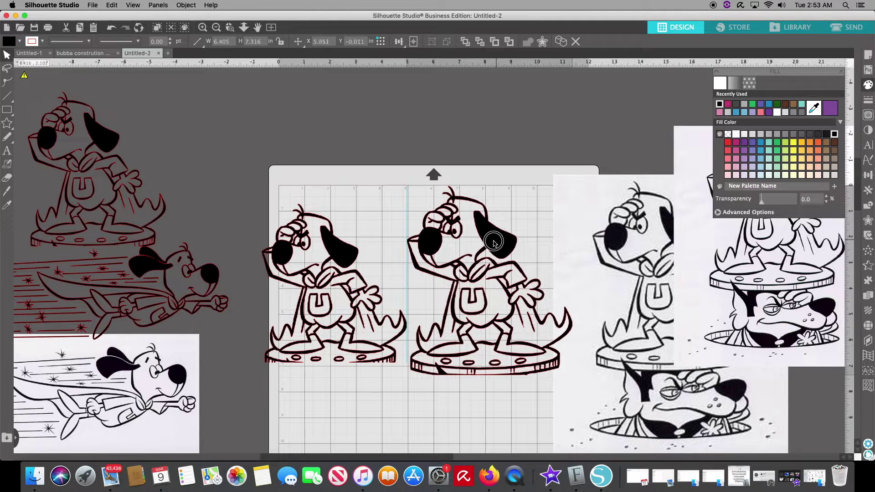
left_click(520, 346)
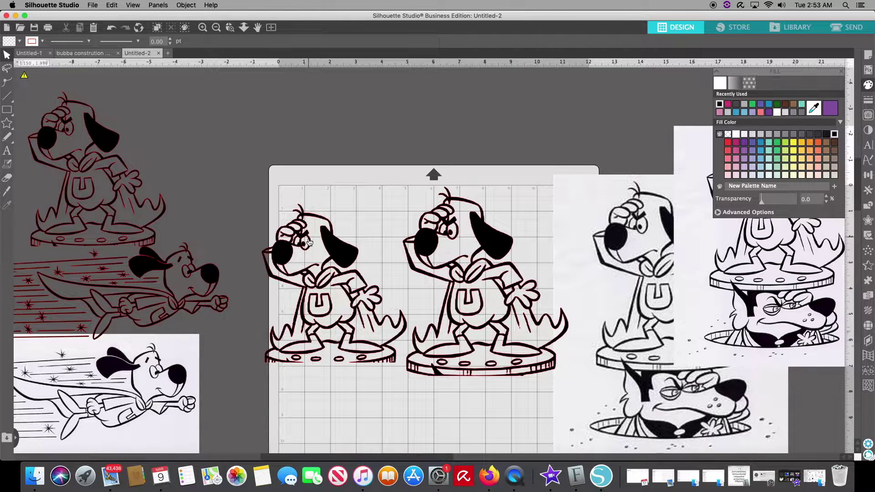
left_click_drag(323, 243, 334, 228)
left_click(351, 344)
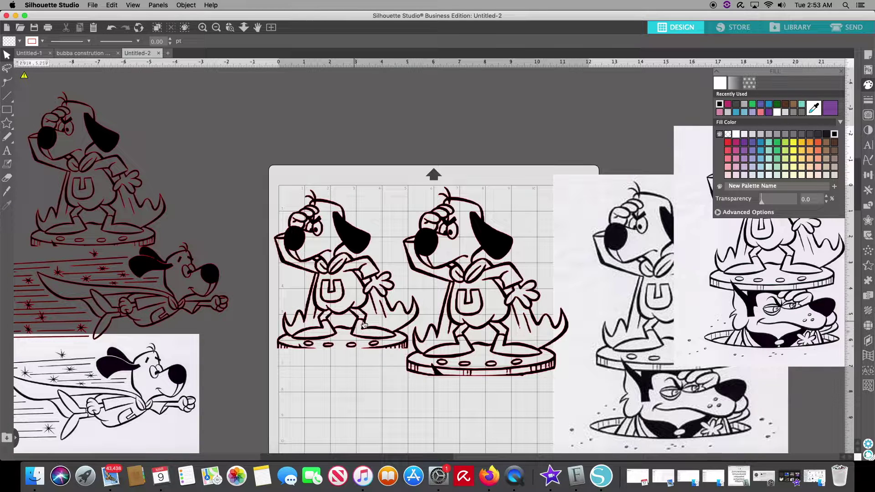
left_click_drag(647, 281, 762, 271)
left_click(380, 327)
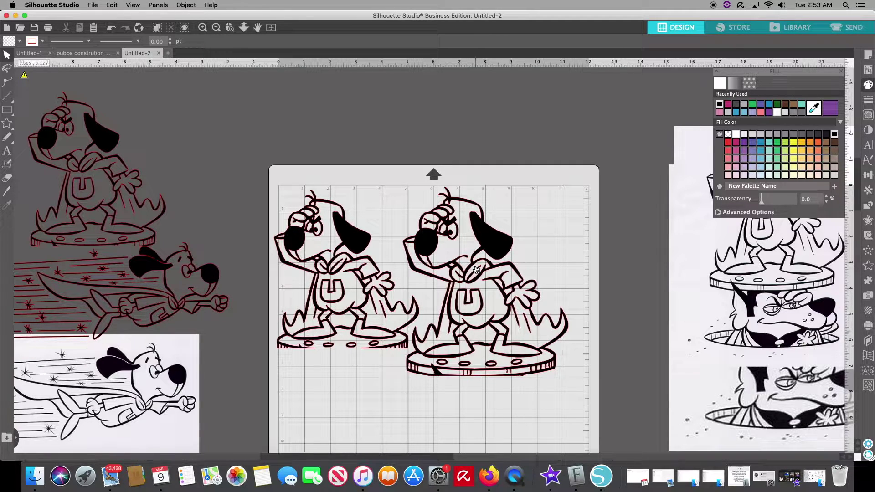
Examine the new standing-dog trace close up for line quality, from the face and collar to the legs, cape and platform
scroll(476, 269, "up", 8)
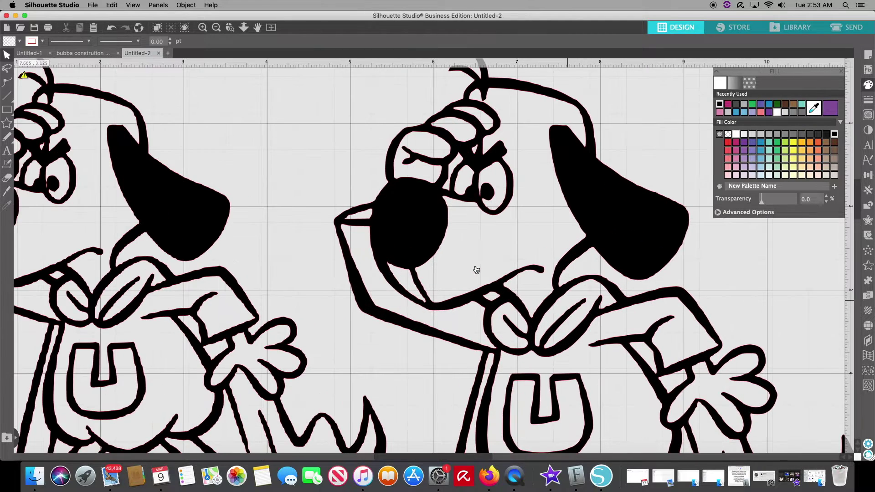
scroll(477, 269, "up", 3)
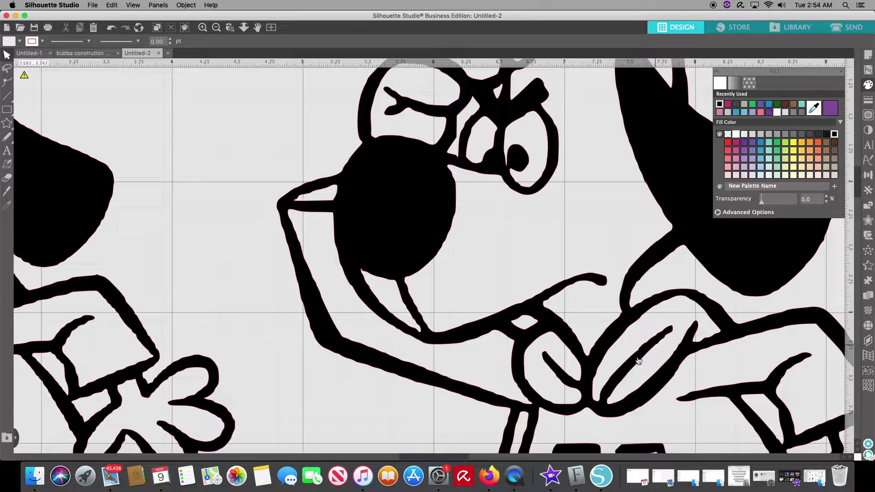
left_click_drag(457, 457, 494, 456)
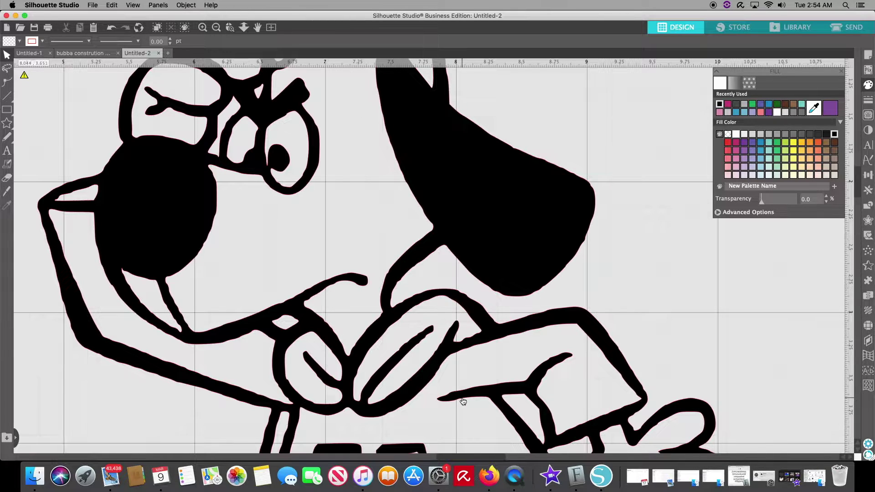
scroll(428, 392, "down", 5)
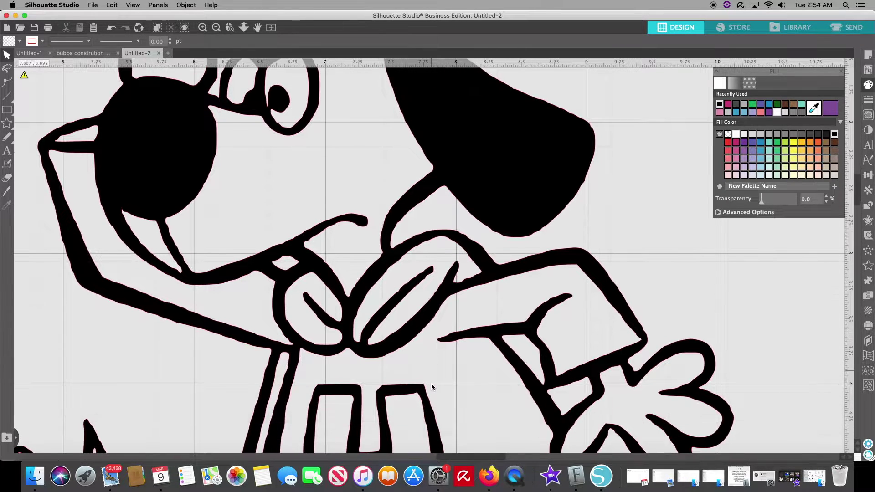
scroll(432, 388, "down", 10)
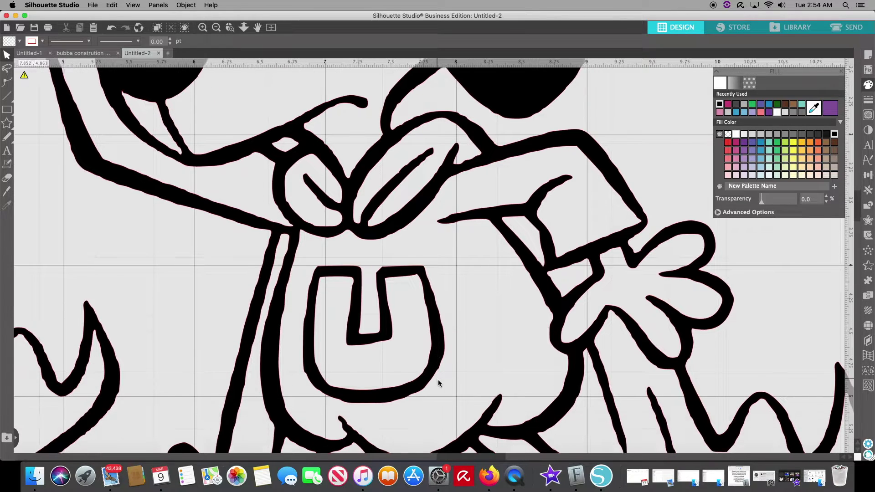
scroll(439, 382, "down", 9)
scroll(442, 379, "down", 5)
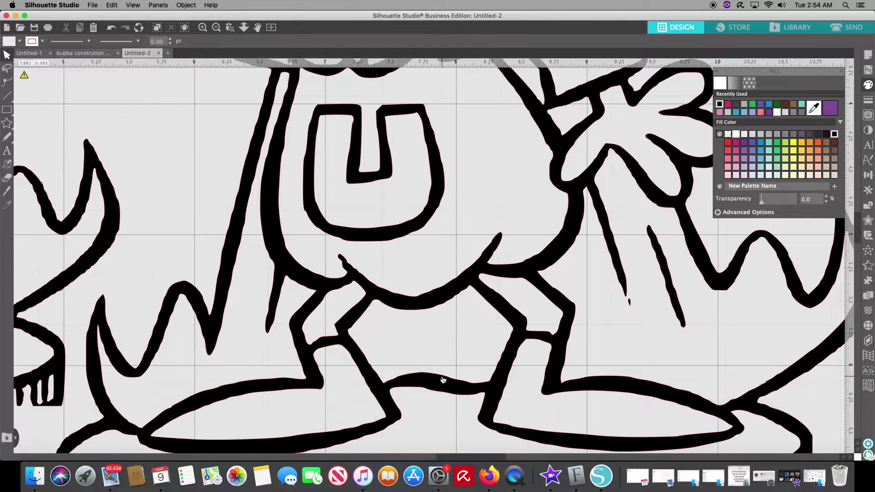
scroll(442, 379, "down", 5)
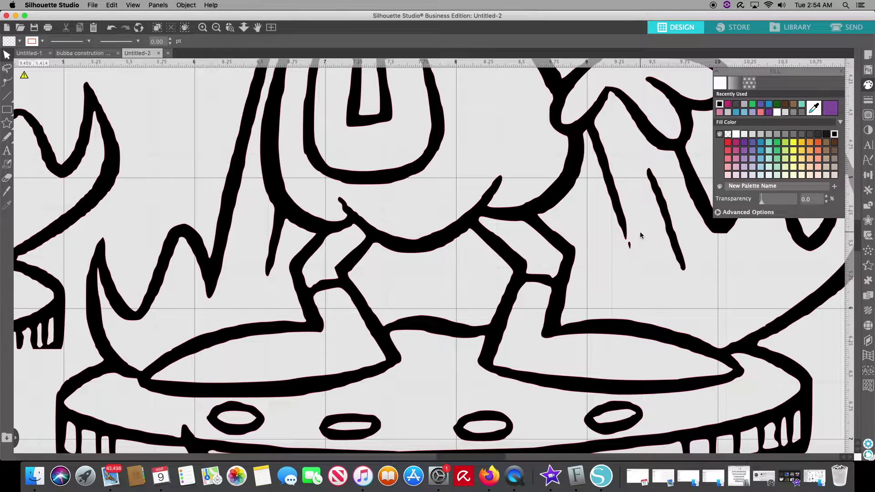
left_click_drag(628, 233, 630, 248)
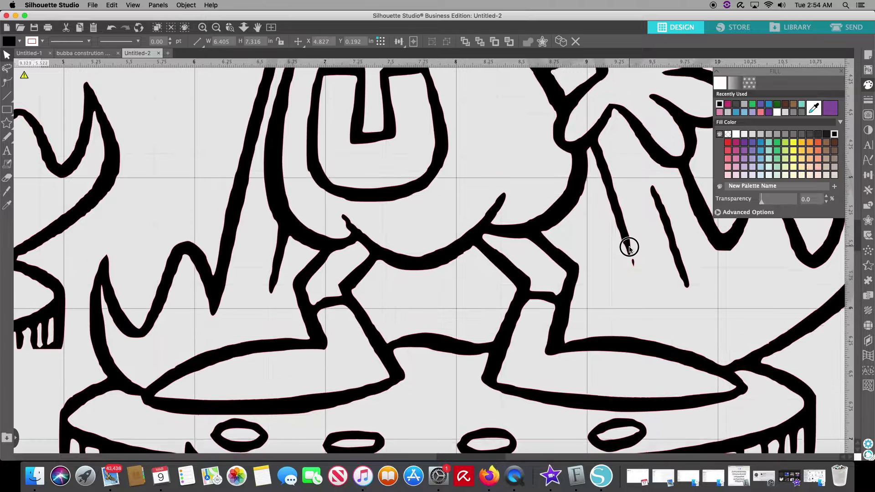
scroll(568, 315, "down", 3)
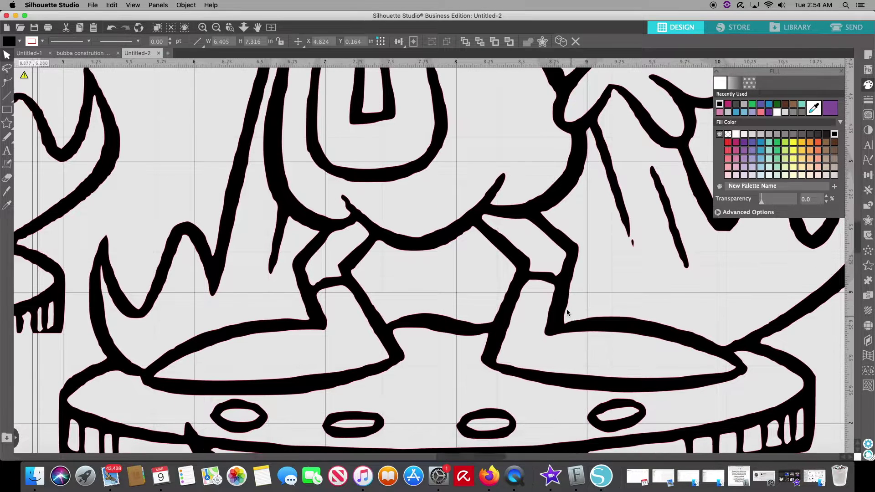
Check the new trace's ear, chest emblem and platform edge again close up, and compare the whole figure with the earlier trace
scroll(569, 310, "up", 15)
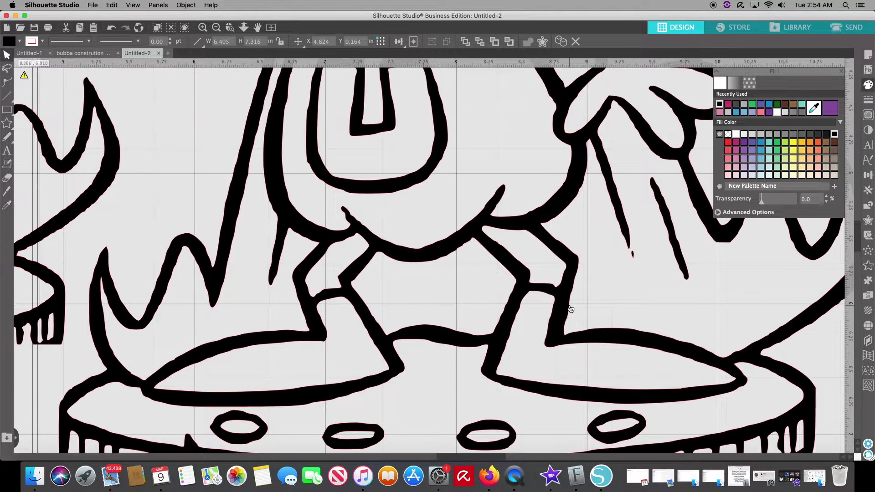
scroll(552, 324, "up", 15)
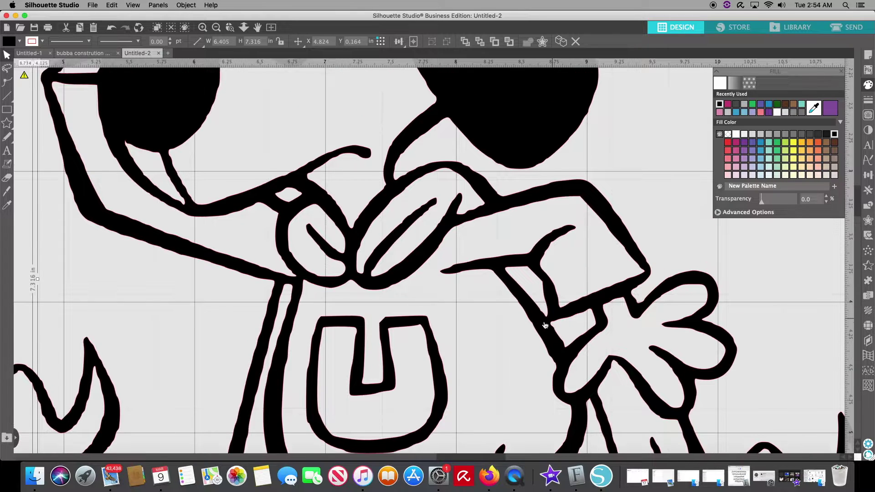
scroll(546, 322, "up", 6)
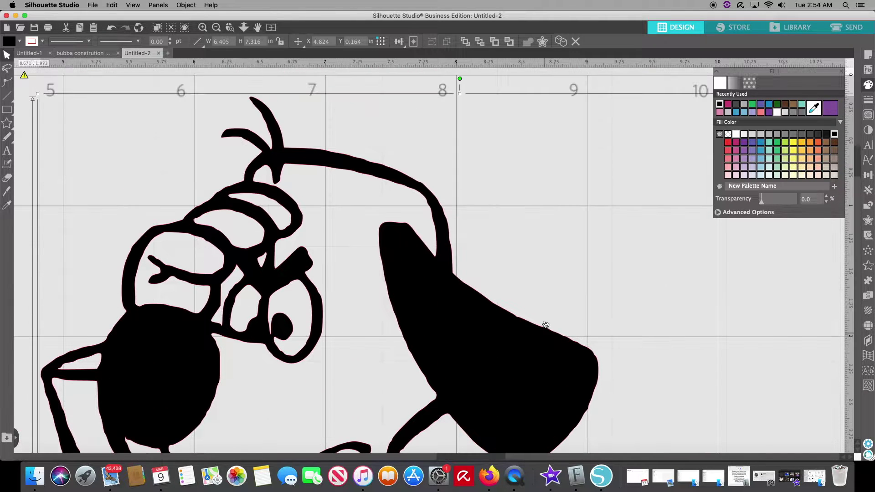
scroll(477, 332, "down", 9)
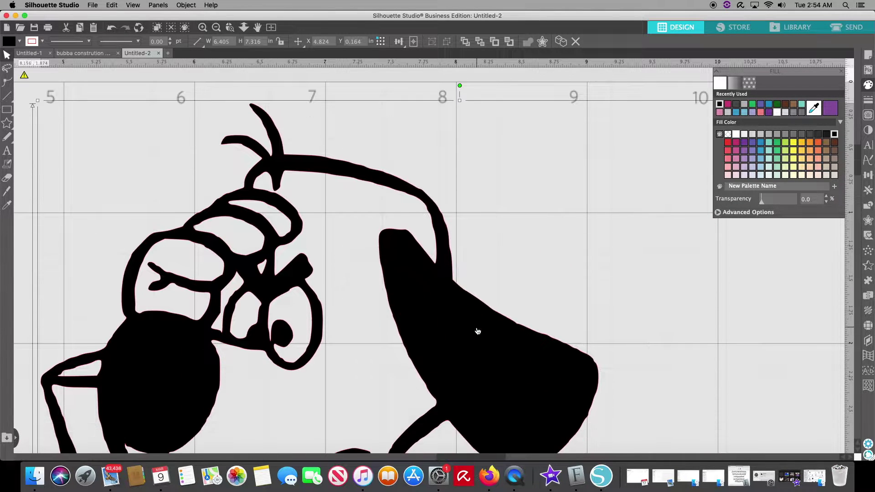
scroll(466, 327, "down", 12)
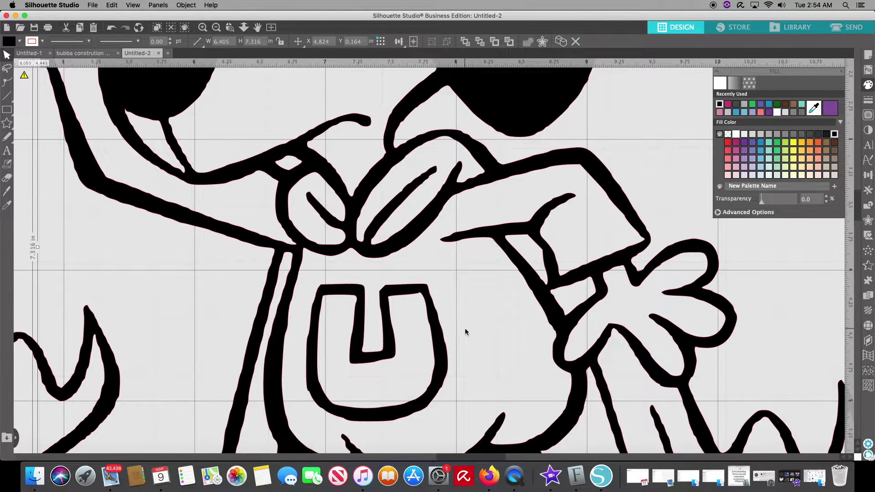
scroll(465, 328, "down", 5)
scroll(473, 334, "down", 2)
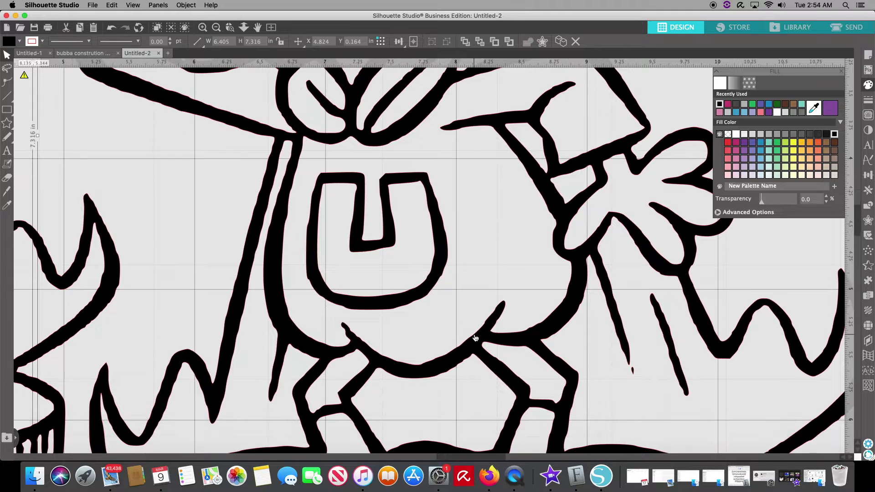
scroll(414, 368, "down", 2)
scroll(406, 376, "down", 6)
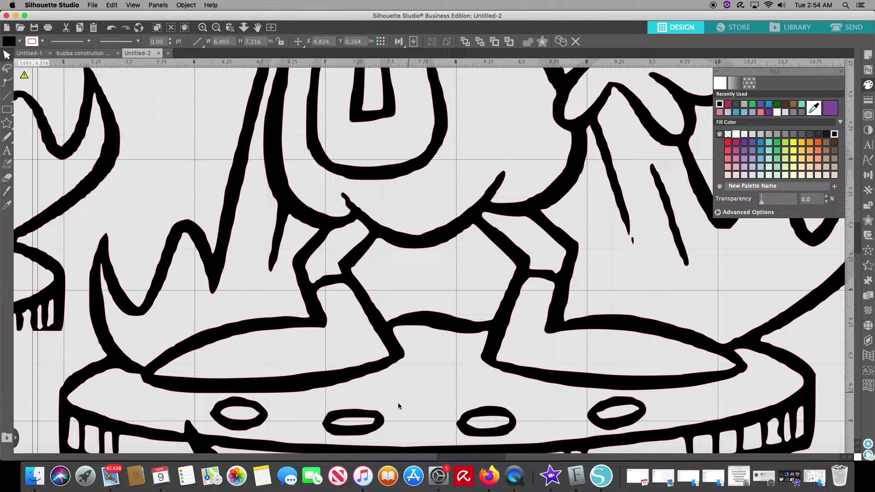
scroll(399, 401, "down", 3)
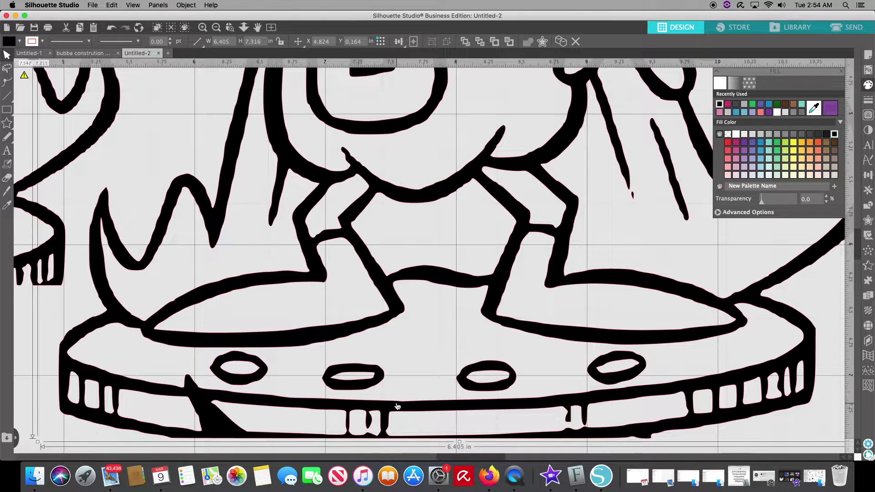
scroll(406, 378, "up", 7)
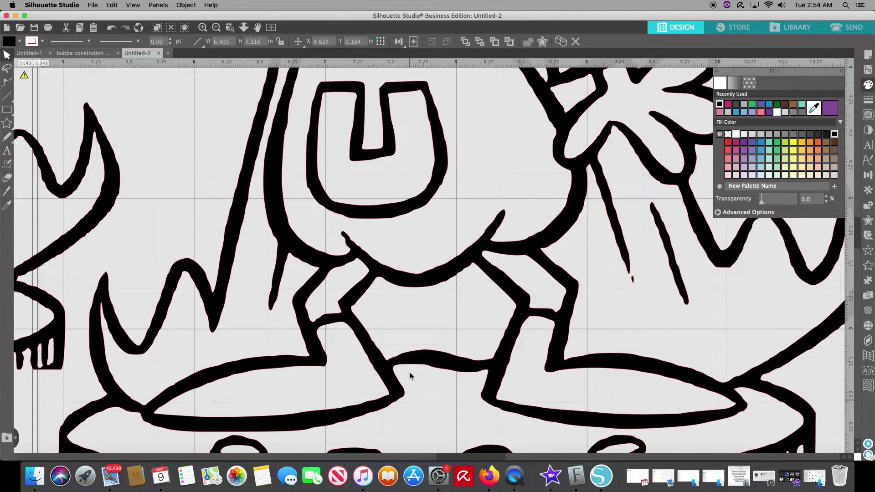
scroll(410, 373, "up", 7)
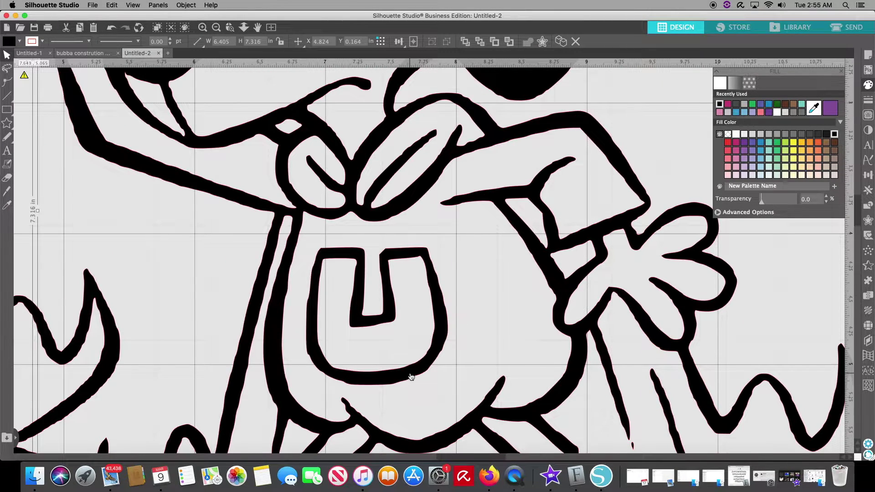
scroll(410, 377, "up", 3)
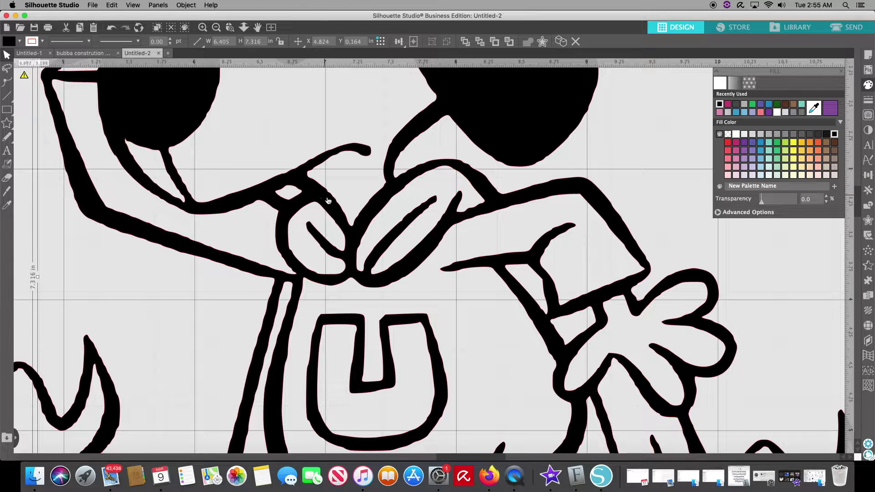
scroll(326, 204, "down", 5)
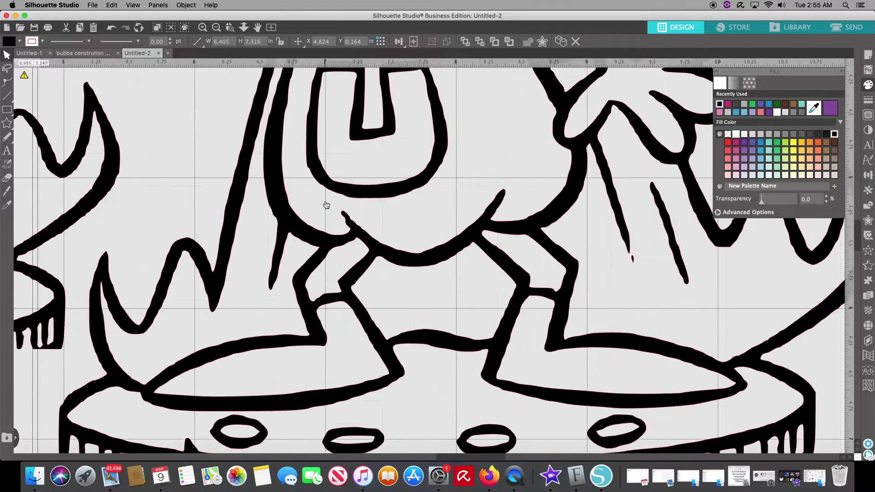
scroll(327, 204, "down", 5)
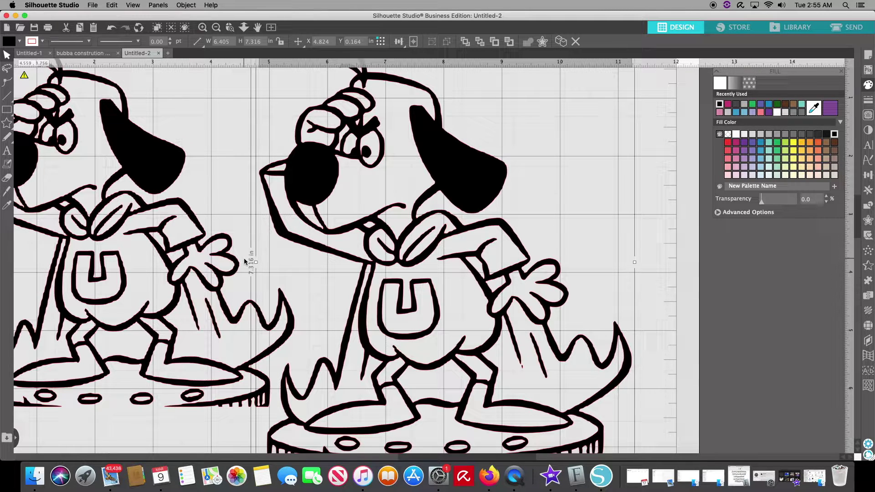
scroll(244, 262, "down", 2)
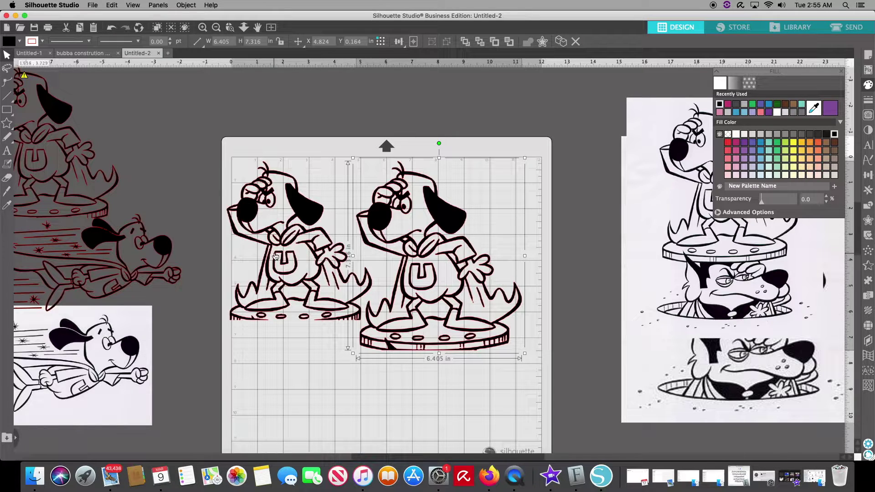
Move the new trace over the earlier one and arrange the two standing-dog reference images side by side next to them
left_click_drag(760, 300, 499, 278)
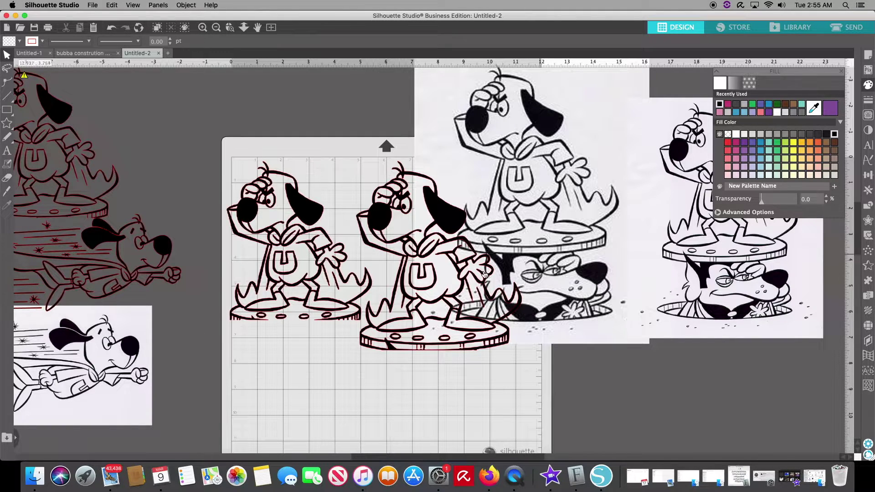
mouse_move(397, 314)
left_mouse_down()
mouse_move(297, 322)
mouse_move(256, 282)
left_mouse_up()
left_click(268, 301)
left_click_drag(593, 254, 533, 279)
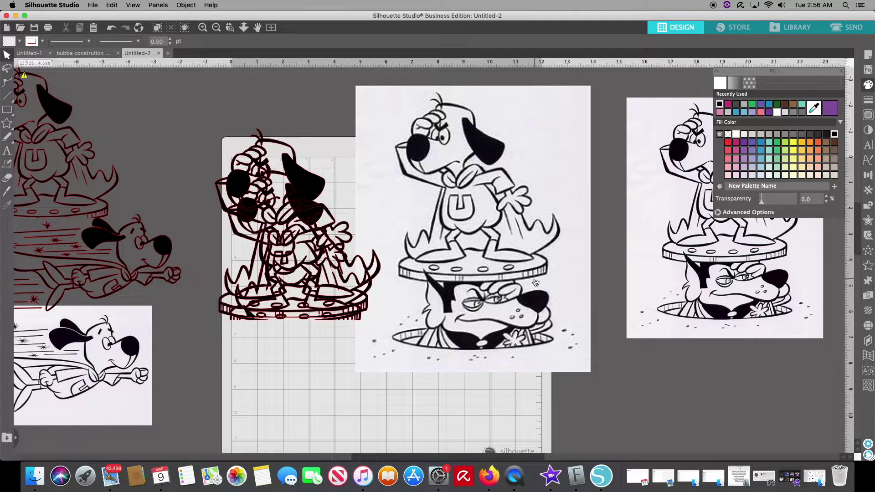
left_click_drag(696, 263, 684, 230)
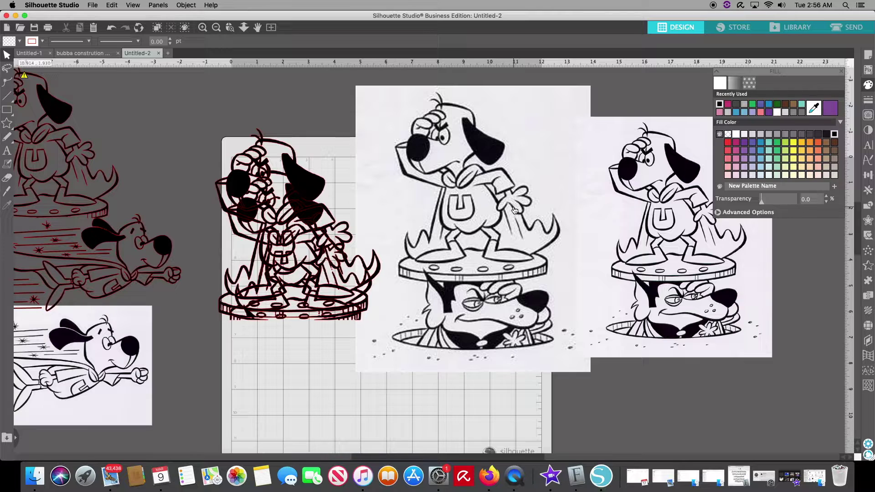
Compare the line sharpness of the two reference images close up, covering the dog, the platform and the villain beneath it
scroll(514, 210, "up", 10)
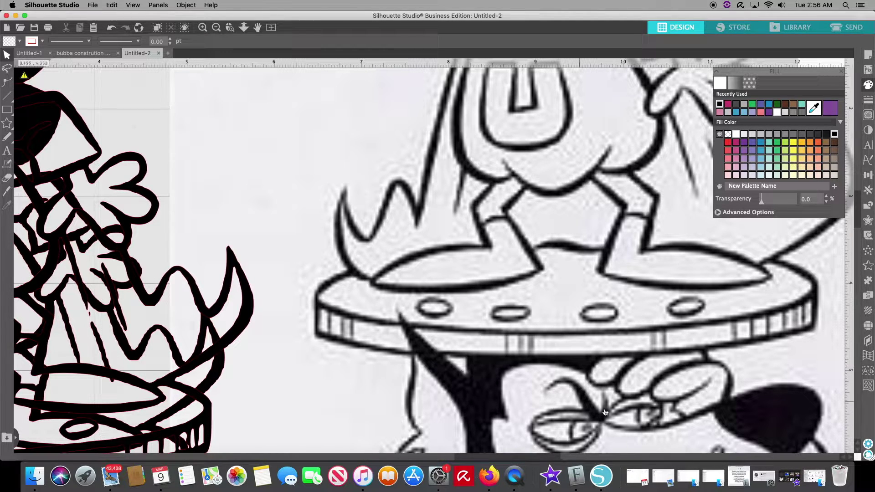
left_click_drag(484, 458, 644, 434)
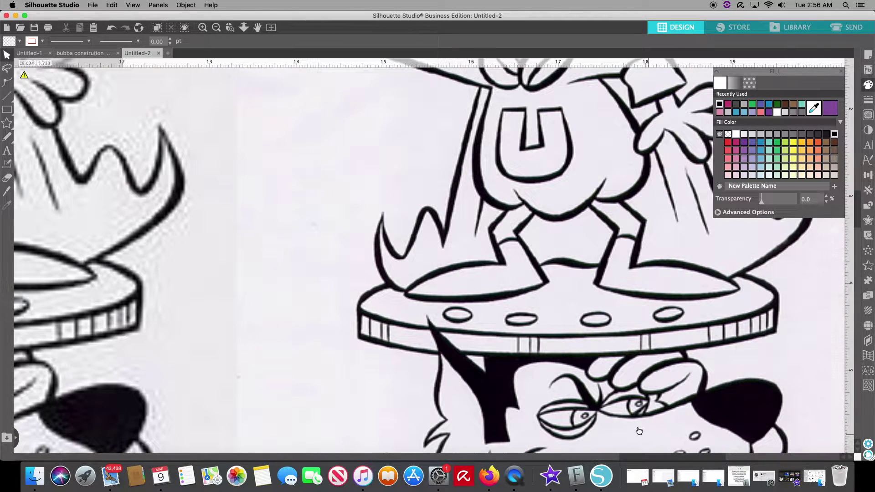
scroll(560, 284, "up", 3)
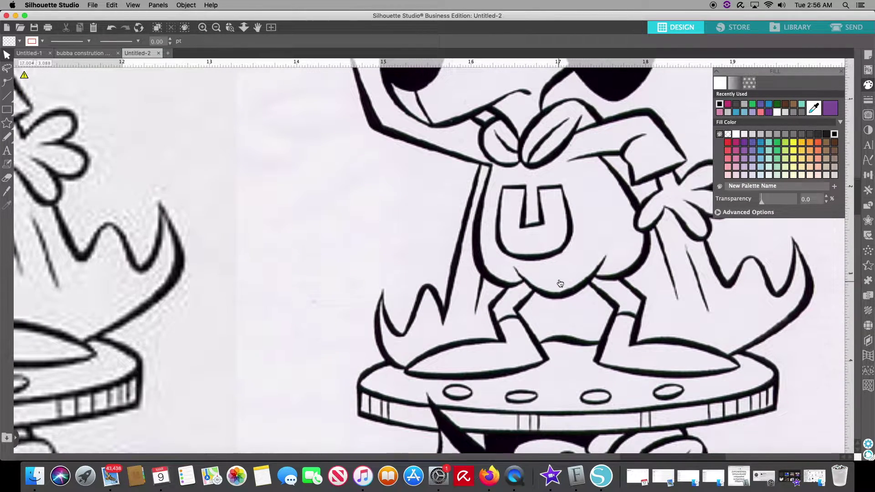
scroll(560, 284, "up", 2)
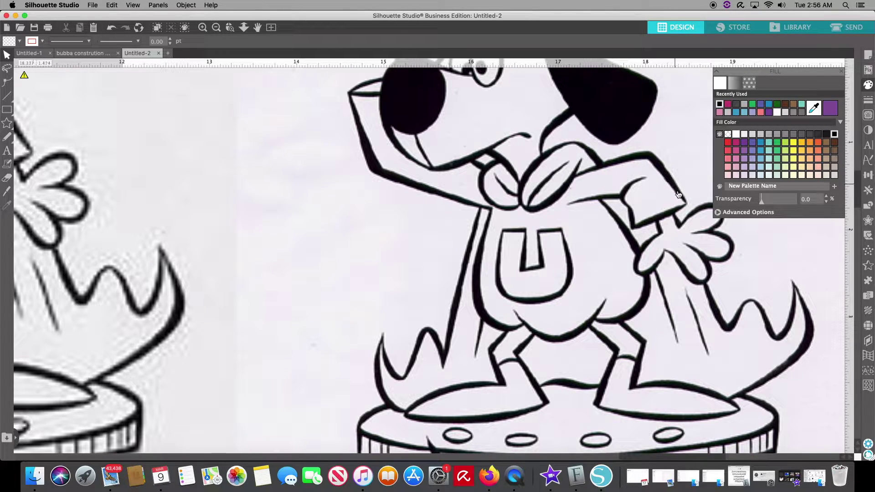
scroll(615, 367, "down", 2)
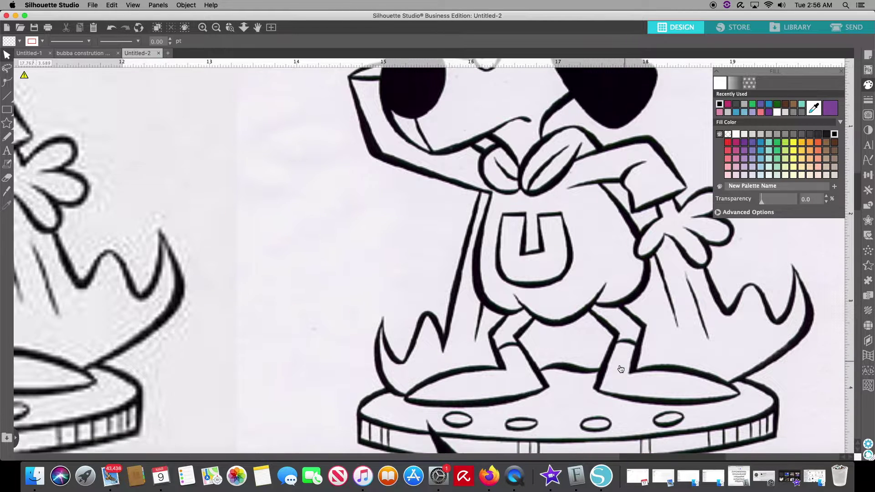
scroll(611, 374, "down", 2)
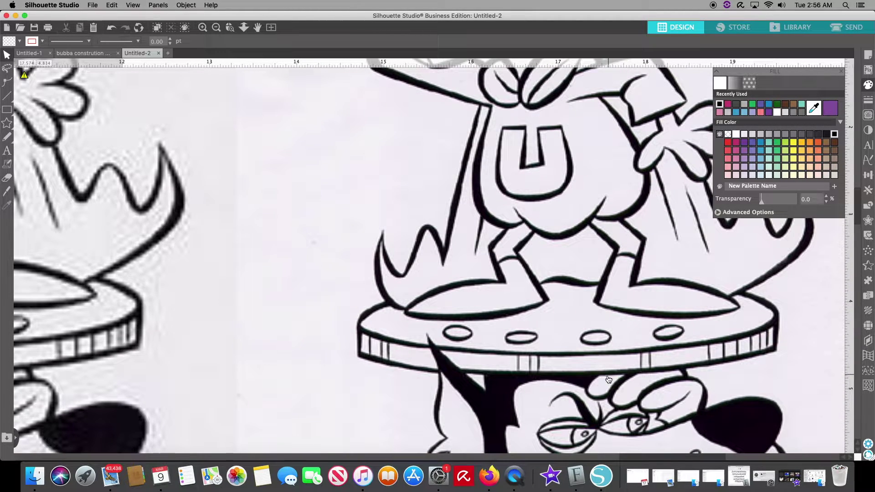
scroll(600, 383, "down", 5)
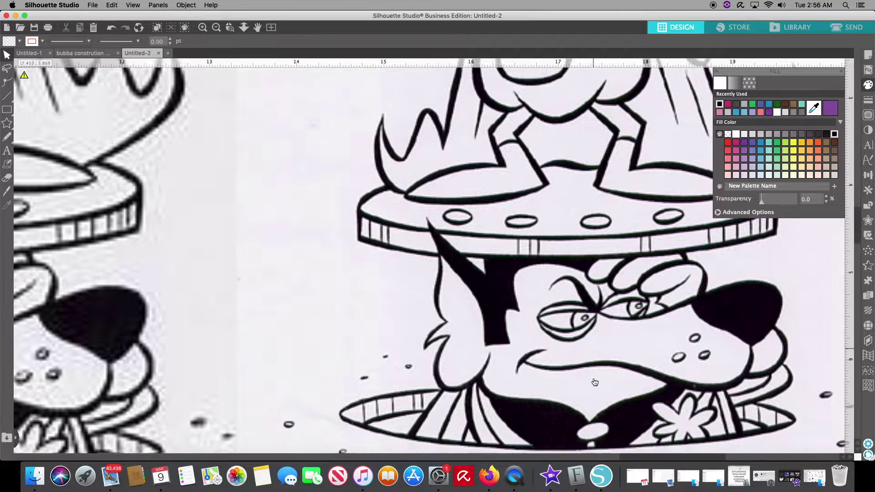
scroll(594, 383, "down", 3)
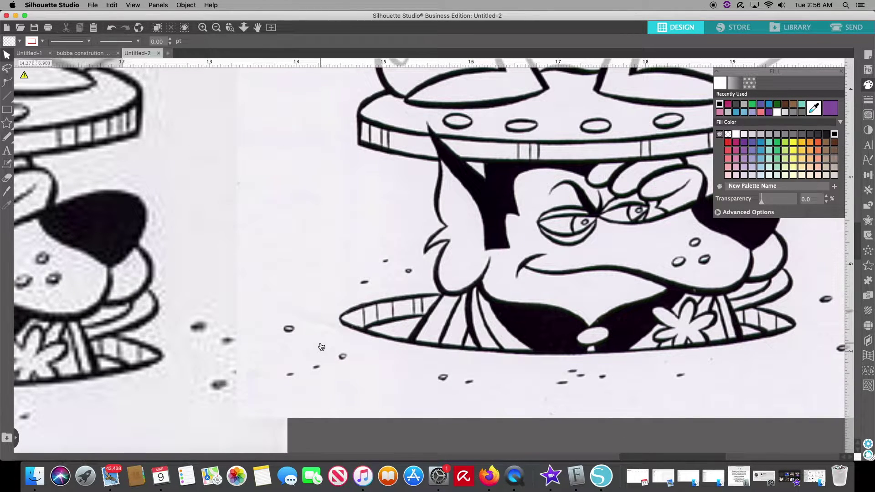
scroll(321, 347, "down", 5)
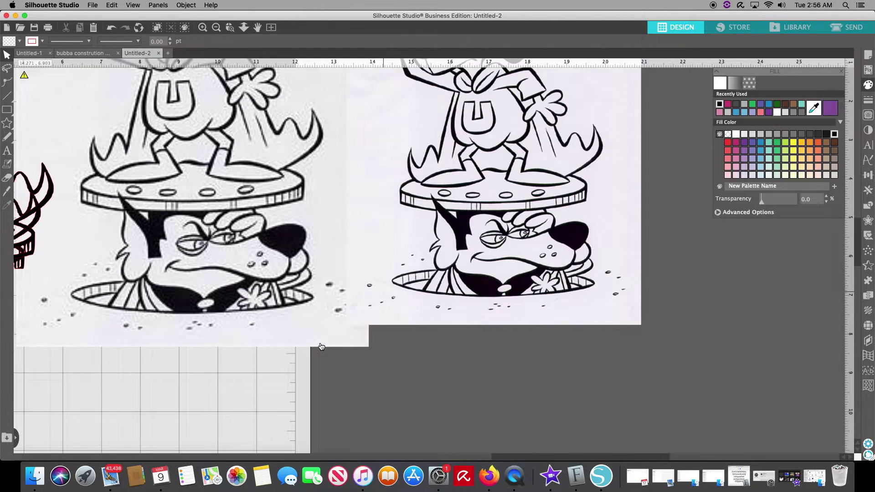
Move the overlaid standing-dog traces and the larger reference image off the page, beyond the smaller reference image
scroll(321, 347, "down", 2)
scroll(321, 347, "down", 2)
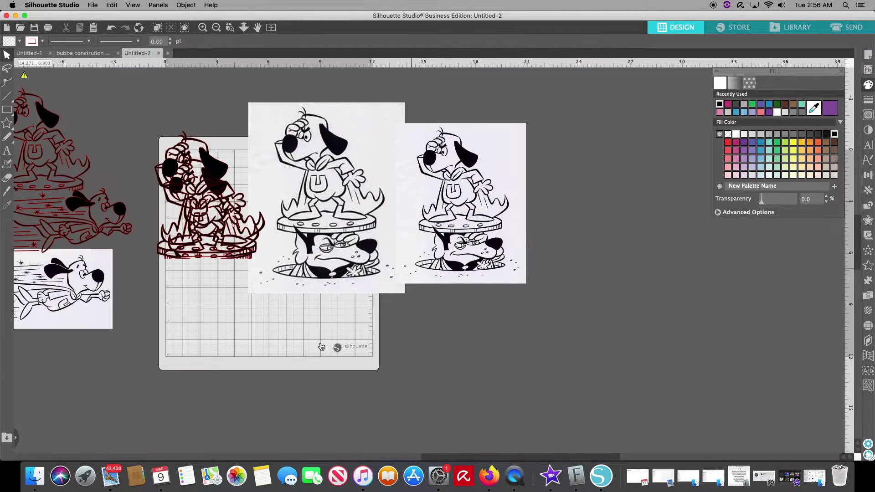
left_click(203, 265)
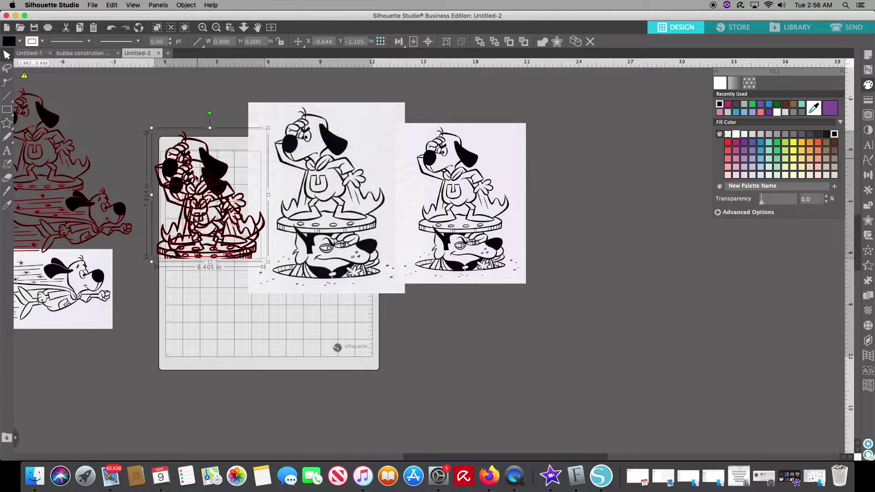
mouse_move(199, 209)
left_mouse_down()
mouse_move(248, 163)
mouse_move(431, 160)
mouse_move(624, 142)
left_mouse_up()
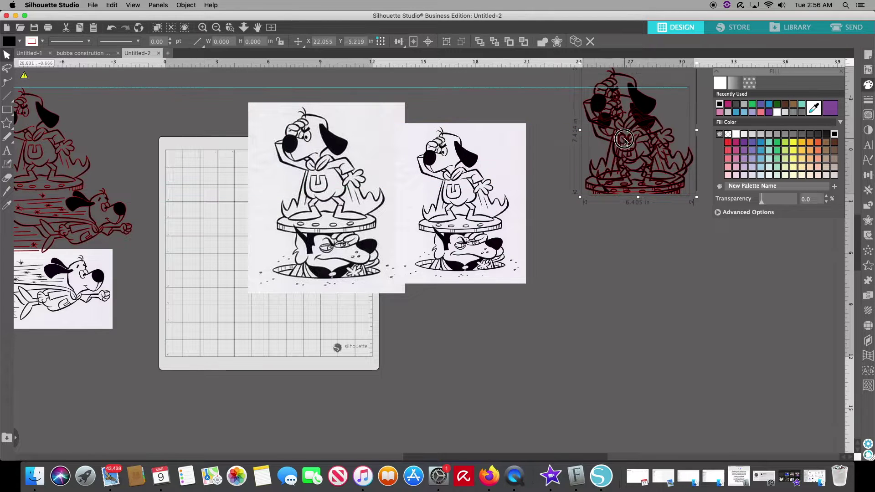
mouse_move(663, 230)
left_mouse_down()
mouse_move(671, 268)
mouse_move(663, 230)
left_mouse_up()
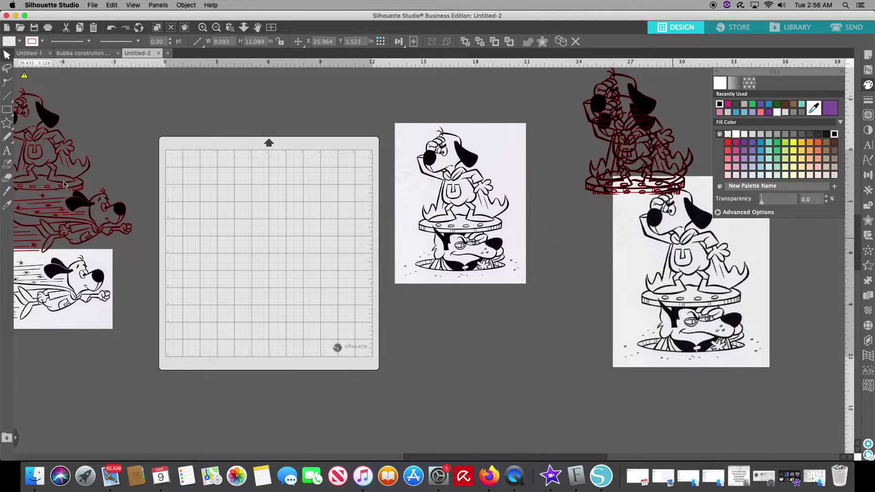
Move the standing-dog trace beside the flying-dog trace onto the middle of the page and deselect it
mouse_move(139, 176)
left_mouse_down()
mouse_move(349, 267)
mouse_move(367, 257)
left_mouse_up()
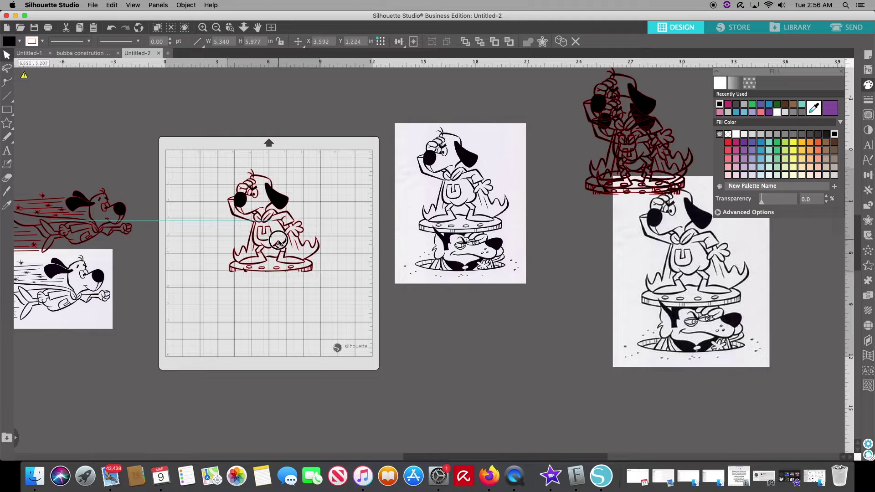
left_click(181, 265)
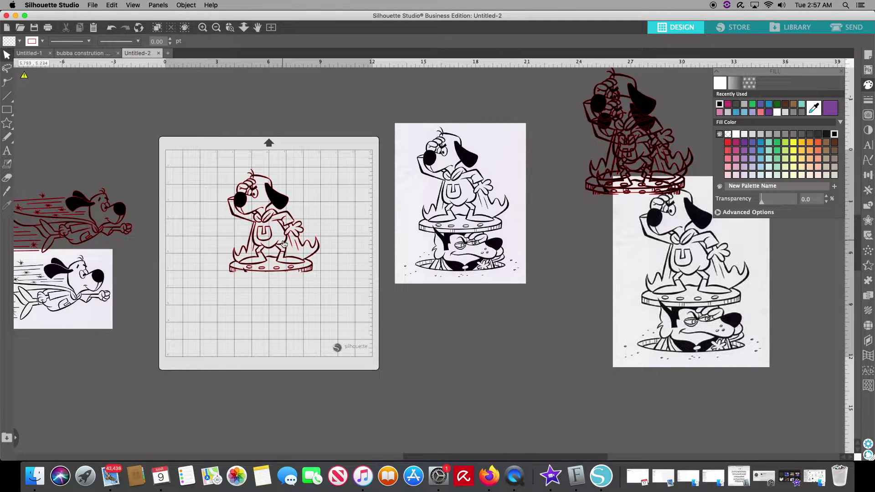
left_click(255, 280)
Erase the stray speck below the cape's fold line with a round outline eraser sized 0.375 in
key("super+equal")
key("super+equal")
key("super+equal")
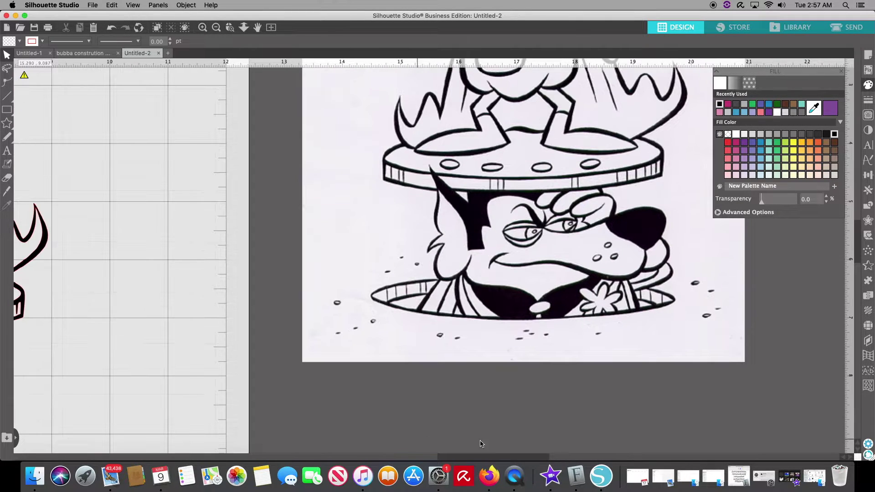
key("super+minus")
scroll(380, 446, "left", 10)
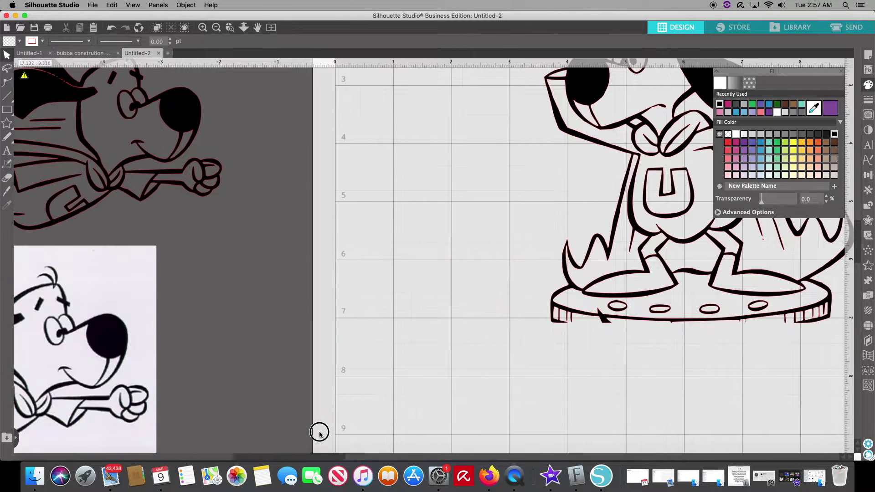
scroll(462, 355, "up", 5)
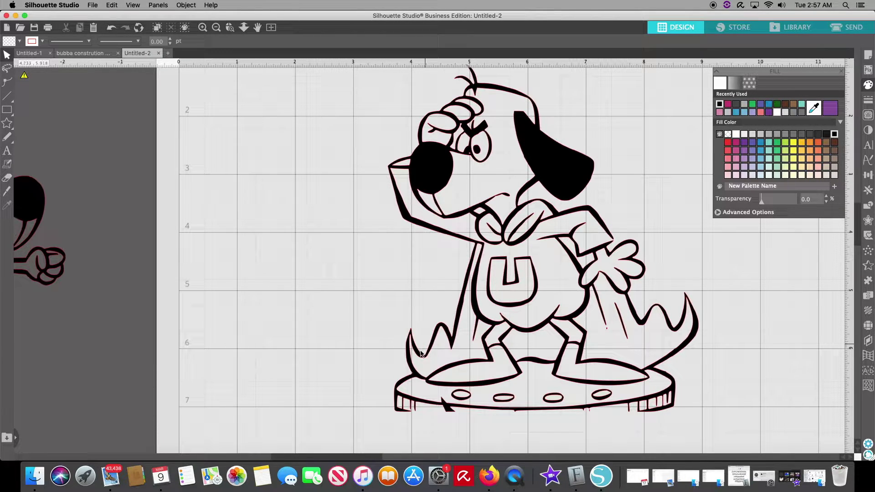
scroll(423, 319, "right", 2)
scroll(433, 251, "up", 3)
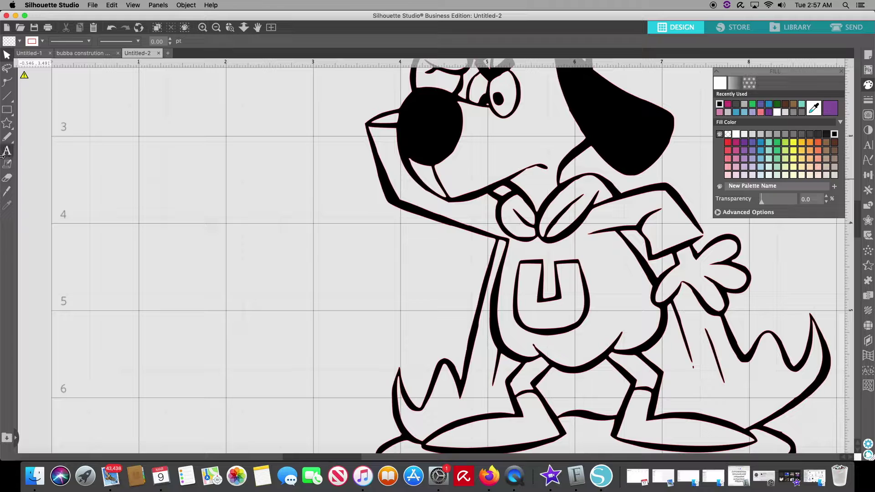
left_click(7, 177)
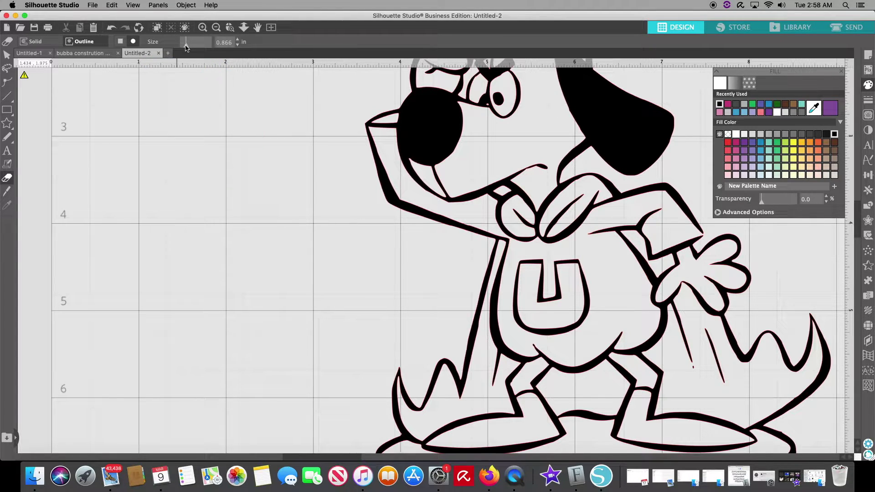
left_click_drag(186, 47, 179, 49)
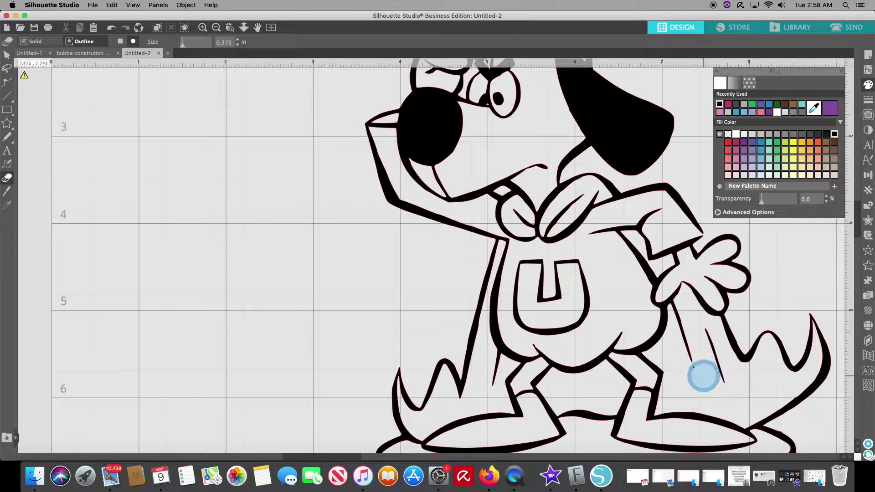
left_click(698, 380)
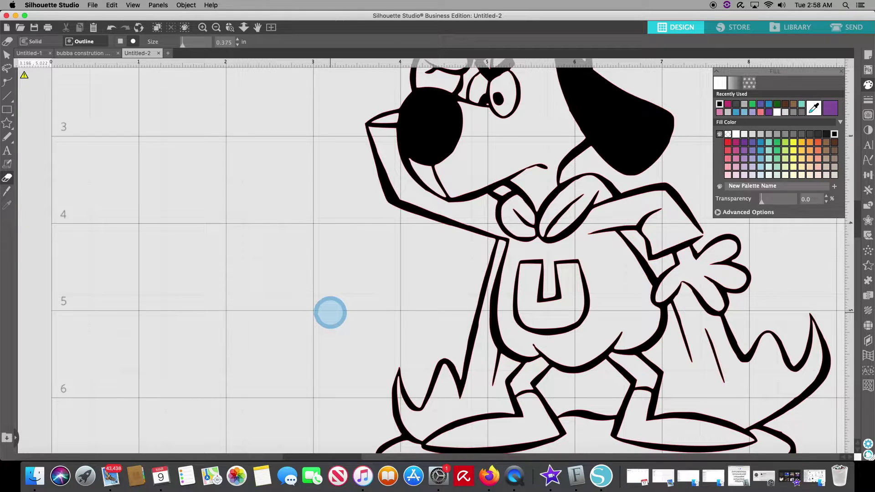
Erase the leftover line fragments hanging from the platform's front edge, between the two hatched side sections
scroll(332, 316, "down", 1)
scroll(333, 316, "down", 5)
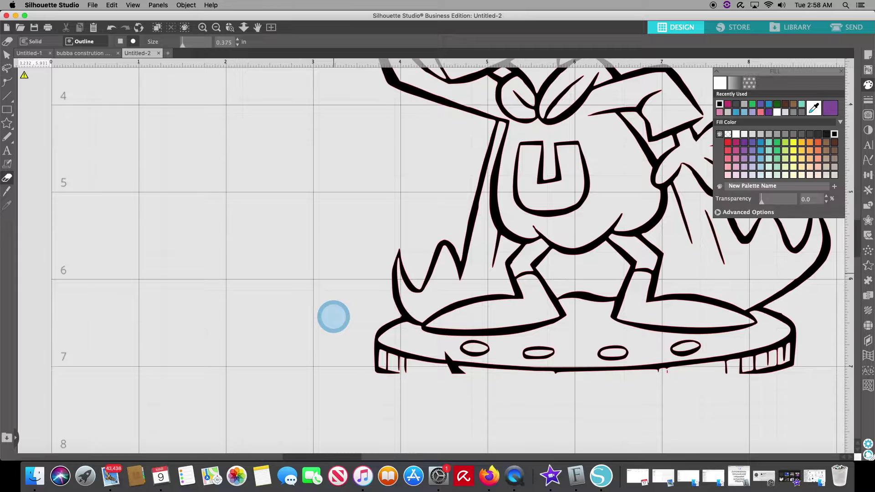
scroll(334, 316, "down", 1)
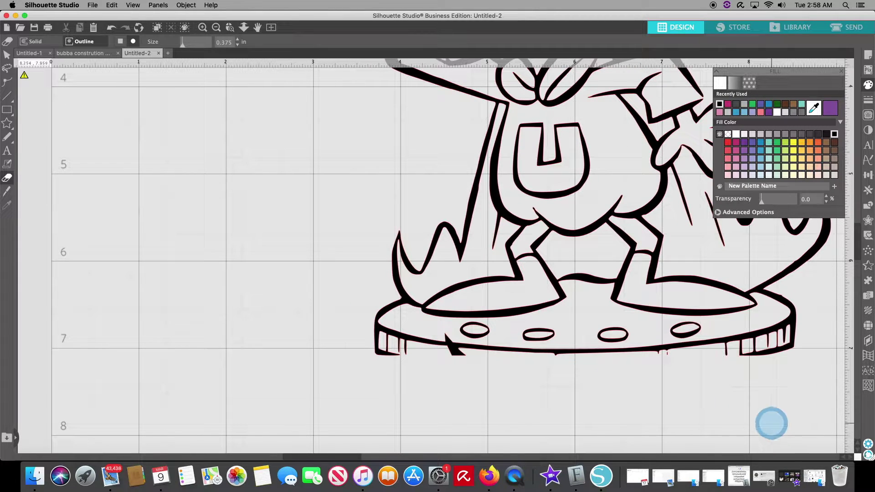
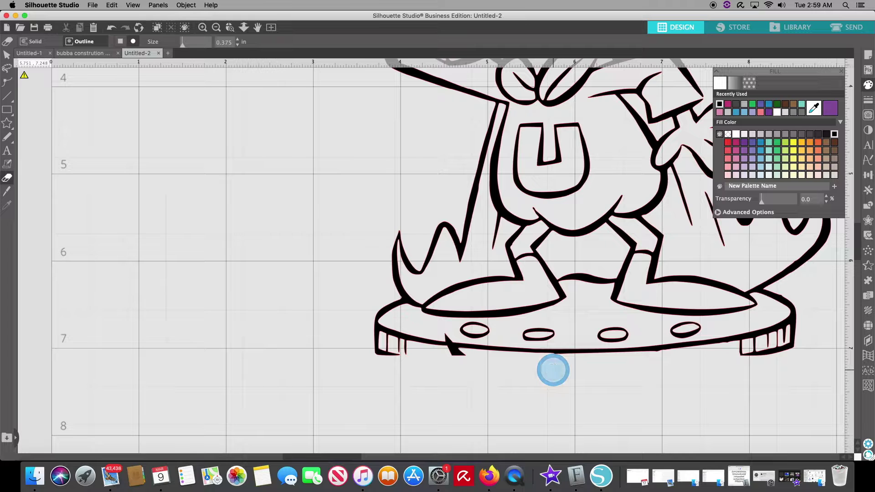
Cut the leftover black ear spike free from both sides of the platform's front line with the Freehand knife
left_click(6, 123)
left_click(7, 163)
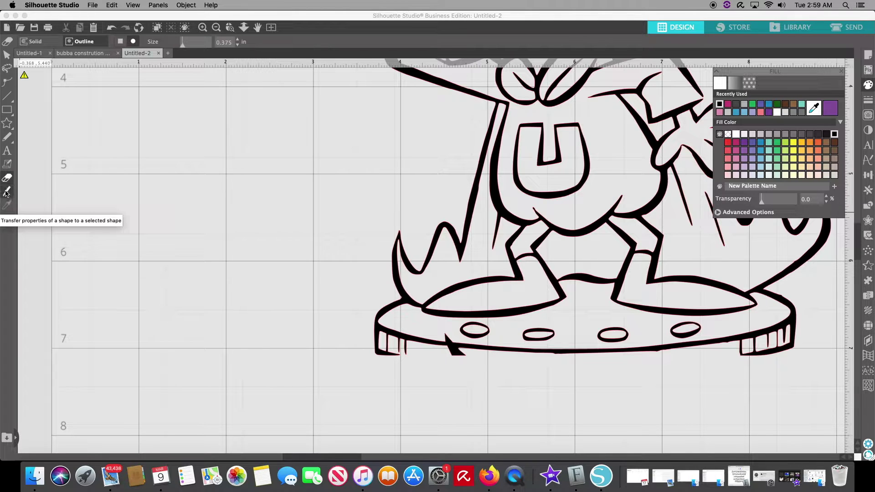
left_click(5, 195)
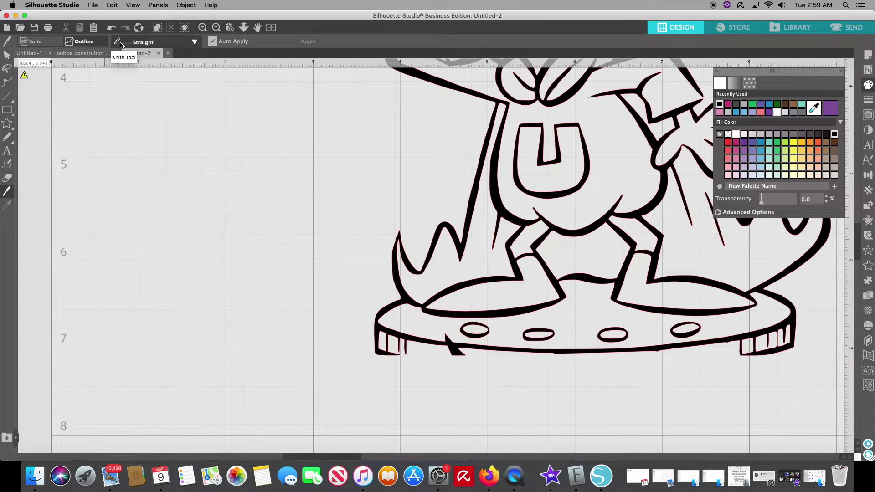
left_click(195, 42)
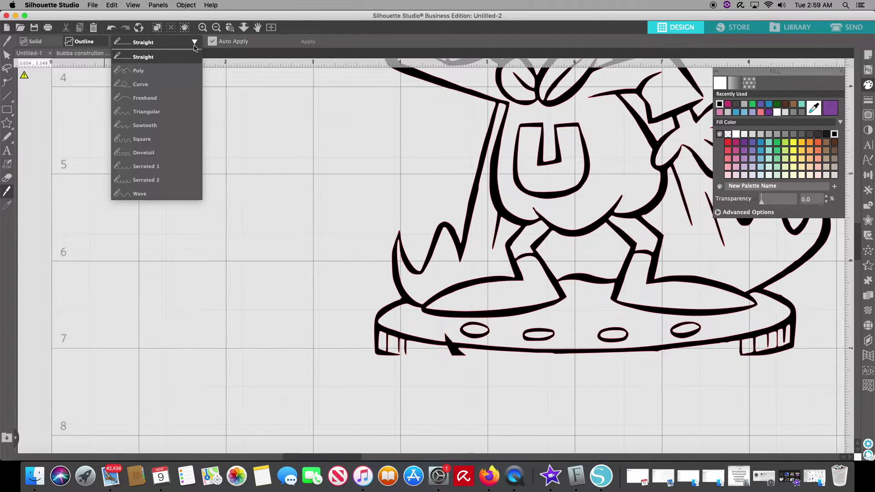
left_click(157, 98)
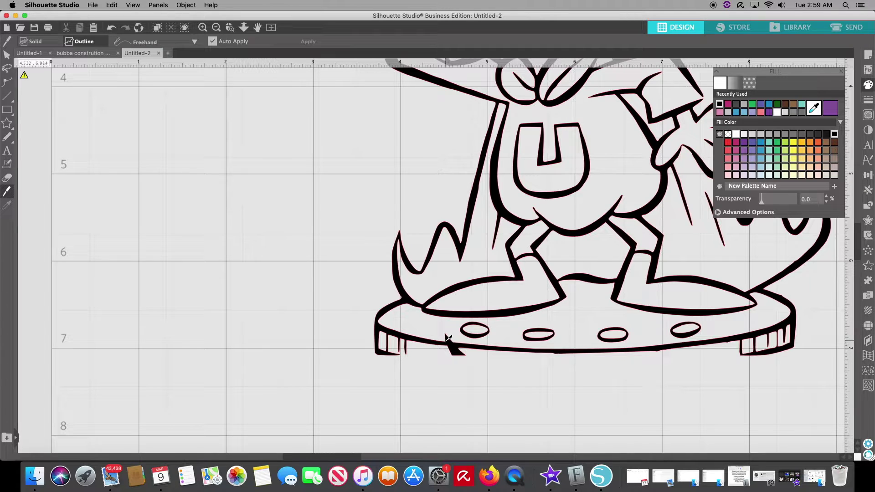
left_click_drag(447, 338, 454, 342)
left_click_drag(450, 341, 460, 346)
key("super+z")
left_click_drag(449, 342, 466, 349)
mouse_move(480, 390)
left_mouse_down()
mouse_move(447, 395)
mouse_move(492, 396)
mouse_move(442, 391)
mouse_move(497, 414)
mouse_move(493, 425)
mouse_move(497, 395)
mouse_move(521, 388)
mouse_move(511, 418)
mouse_move(519, 388)
mouse_move(507, 417)
mouse_move(549, 398)
left_mouse_up()
Pull the two cut spike pieces away from the platform line and delete them
left_click(6, 55)
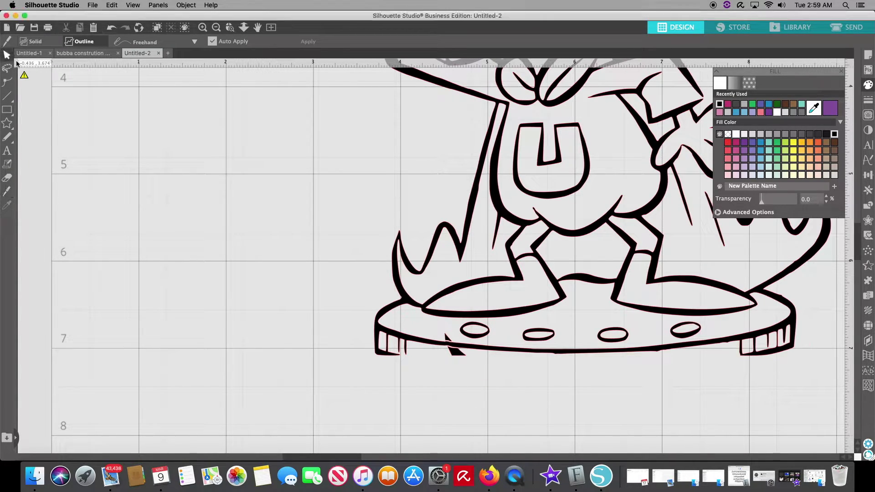
left_click_drag(456, 354, 156, 403)
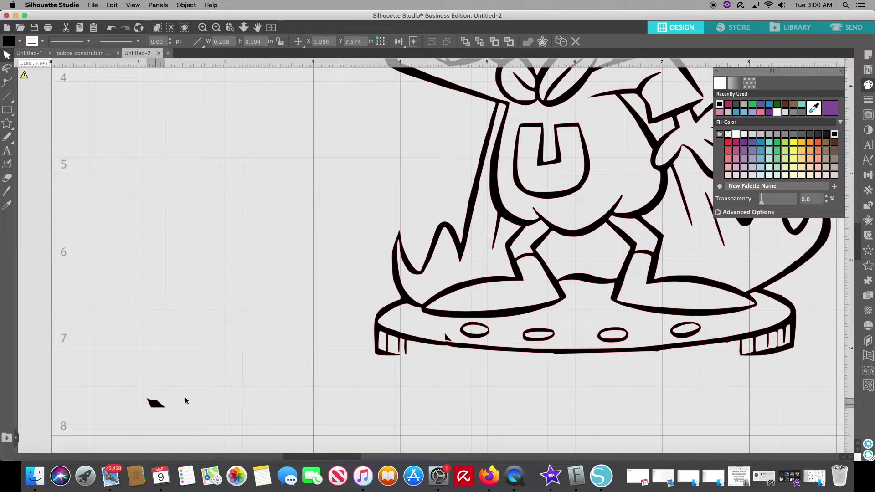
left_click_drag(445, 337, 185, 393)
left_click(411, 279)
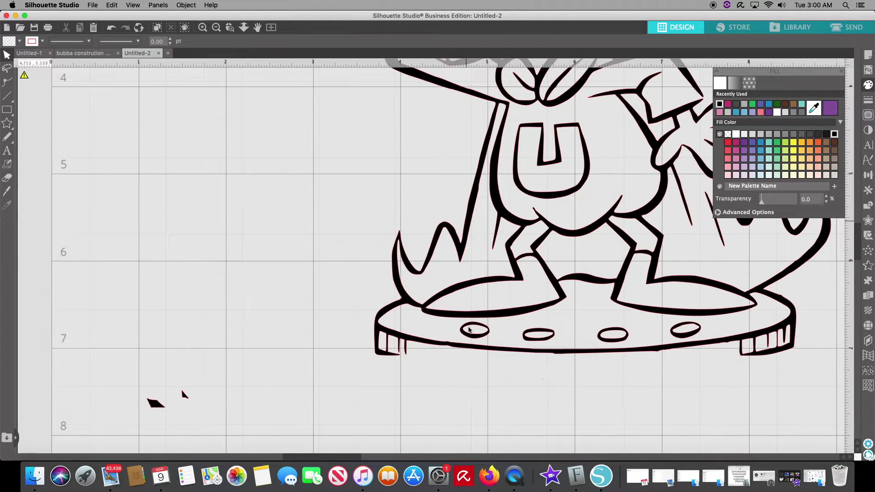
left_click_drag(152, 423, 133, 381)
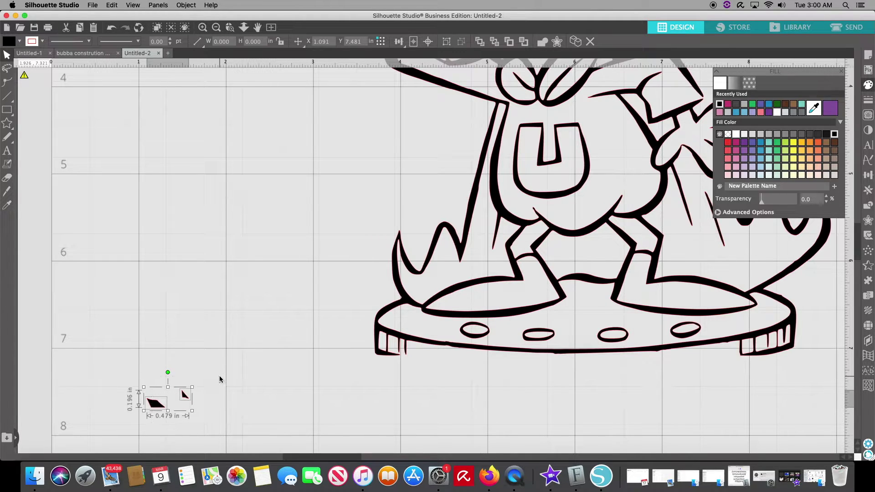
key("Delete")
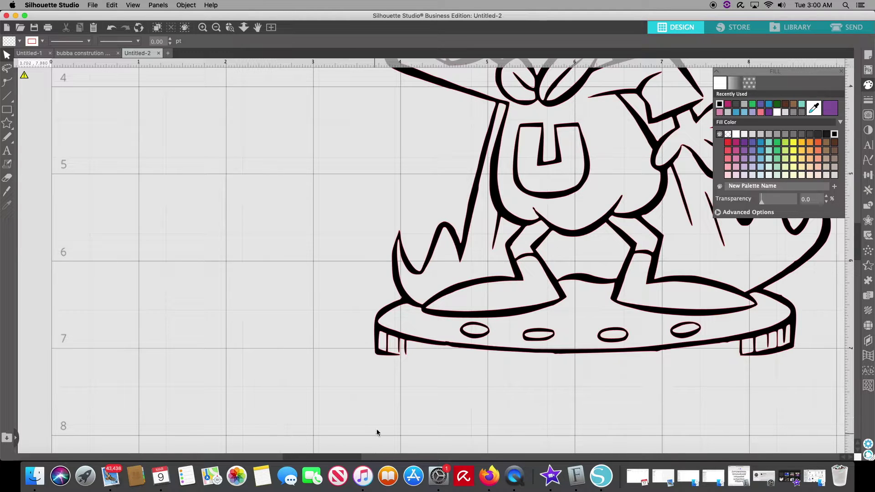
Check the cleaned platform edge and look up the Release Compound Path command for the trace, leaving it unapplied
scroll(546, 358, "up", 3)
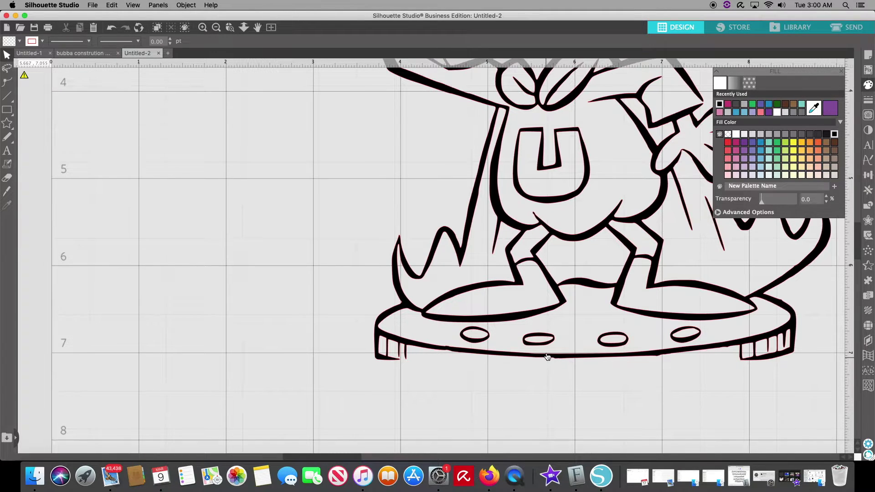
scroll(547, 358, "up", 3)
scroll(548, 358, "down", 7)
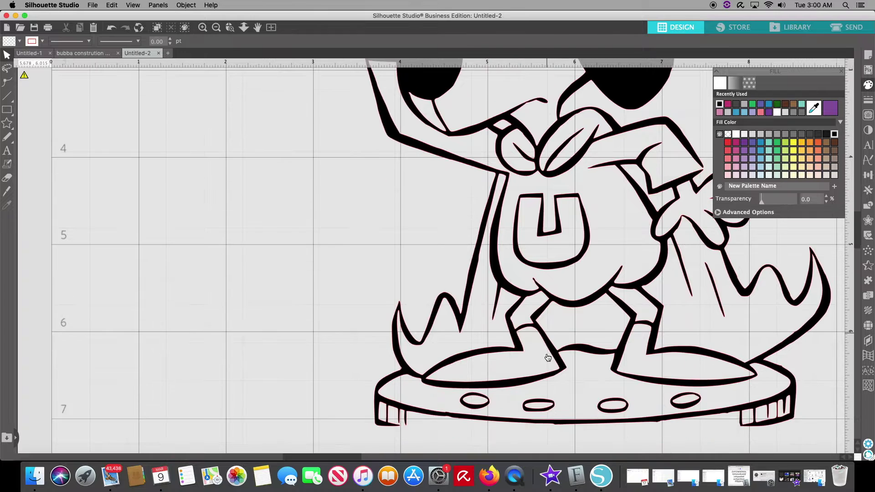
right_click(319, 188)
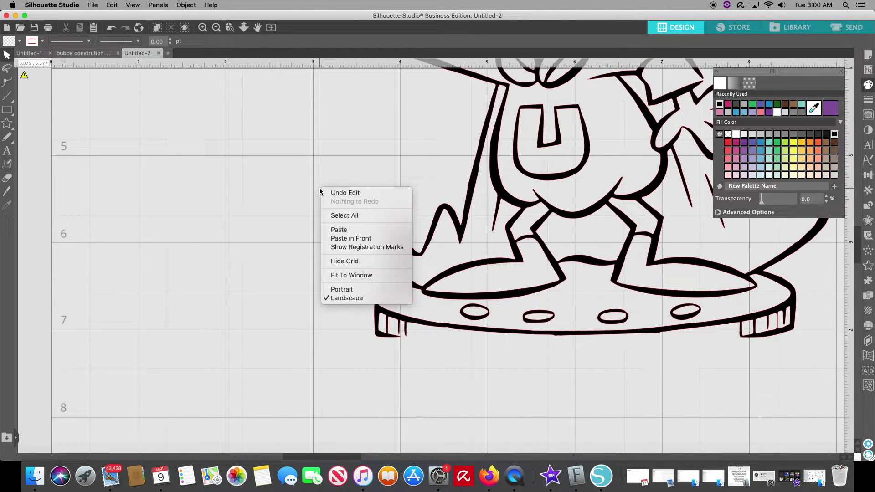
right_click(457, 216)
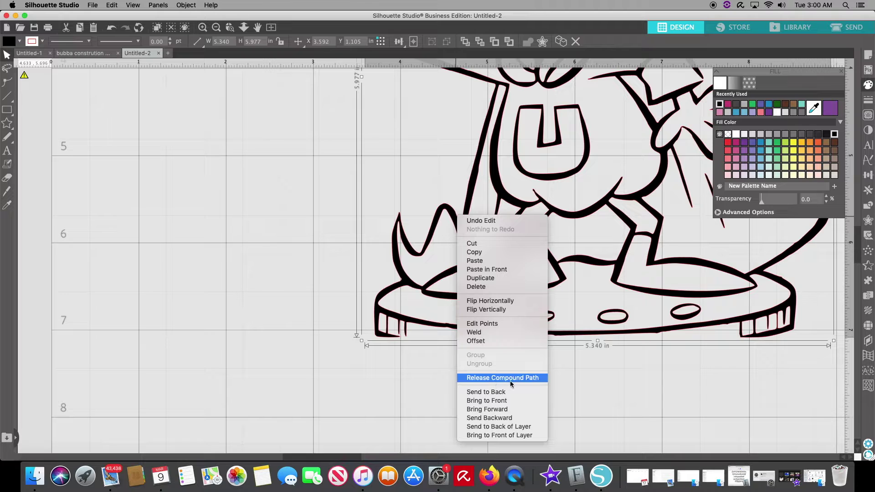
left_click(400, 388)
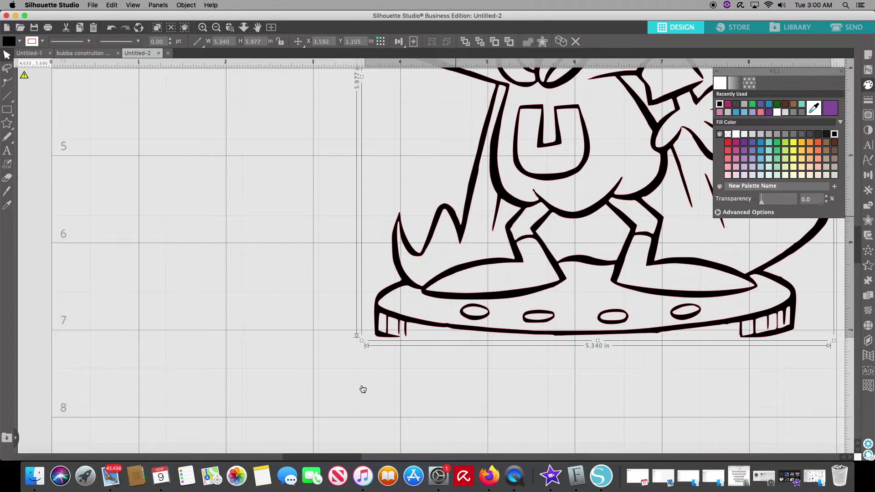
Examine the cleaned standing-dog trace from the platform up to the head and as a whole figure
scroll(586, 381, "up", 5)
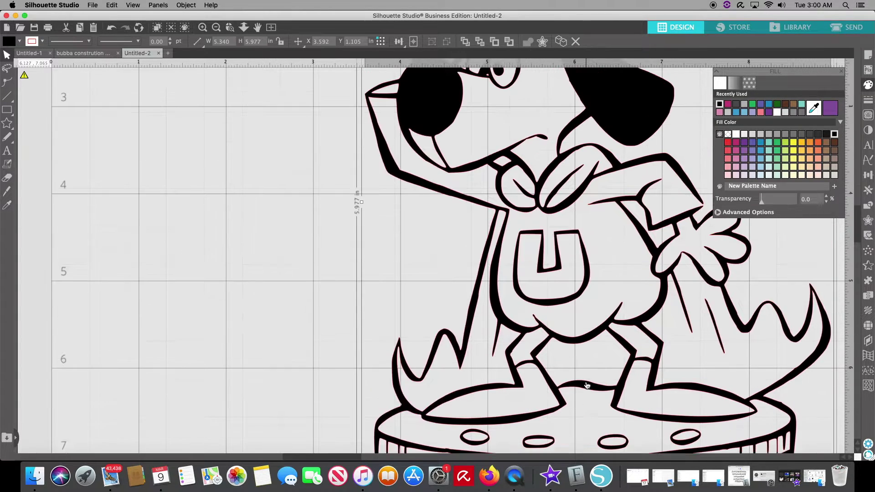
scroll(586, 381, "up", 5)
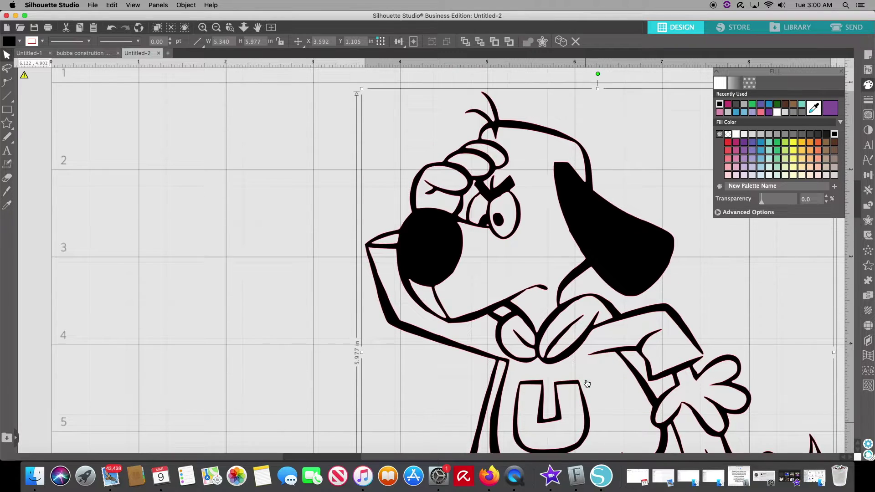
scroll(587, 384, "down", 6)
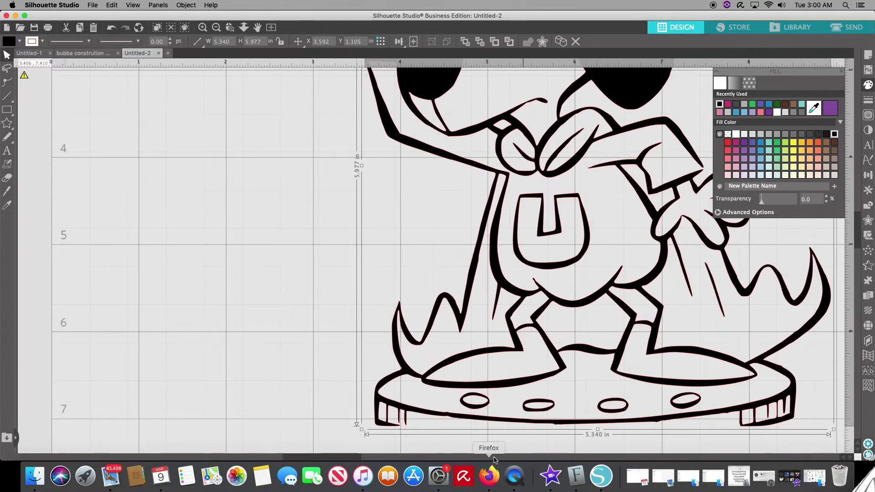
key("super+minus")
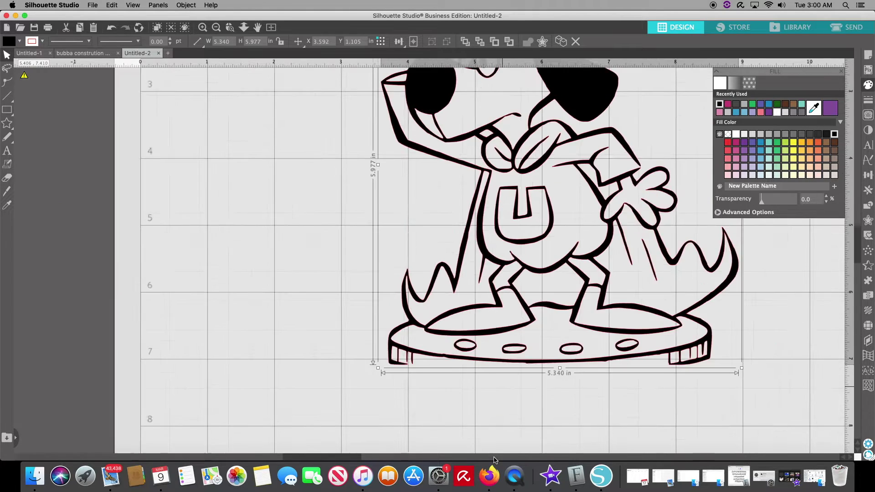
key("super+minus")
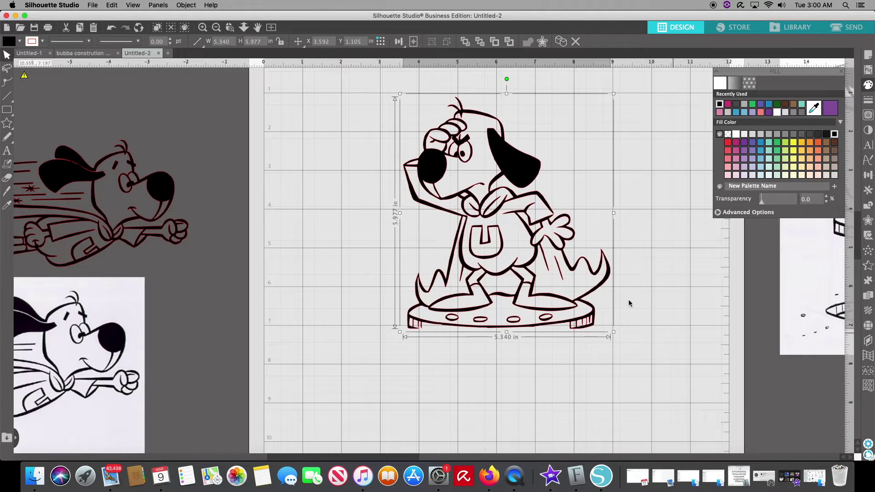
Try moving the standing-dog trace to the left as it is, and undo the move
right_click(524, 200)
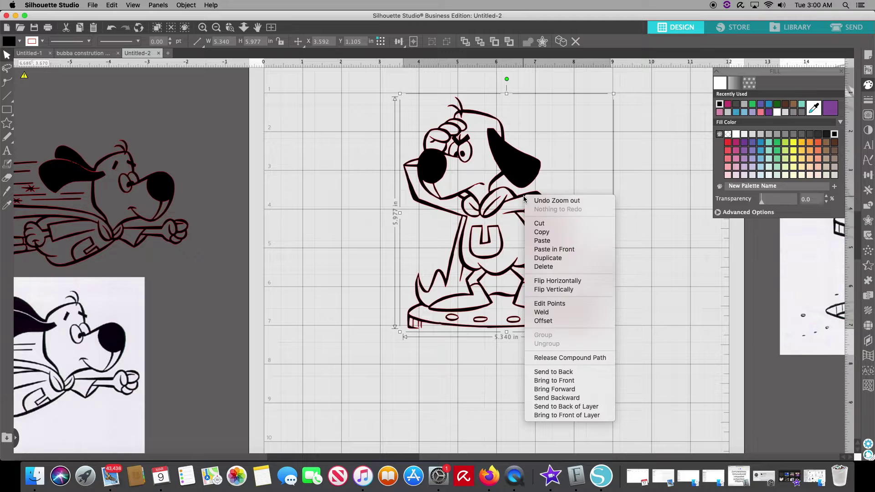
left_click(438, 162)
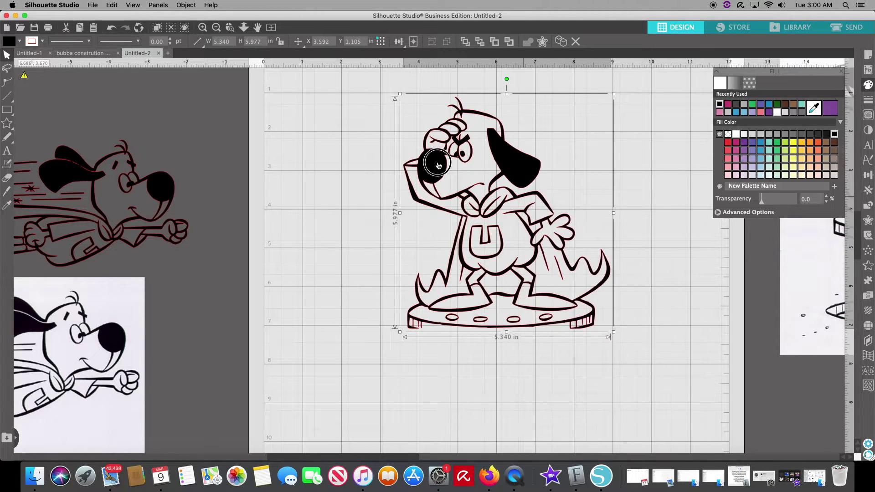
left_click_drag(437, 162, 364, 164)
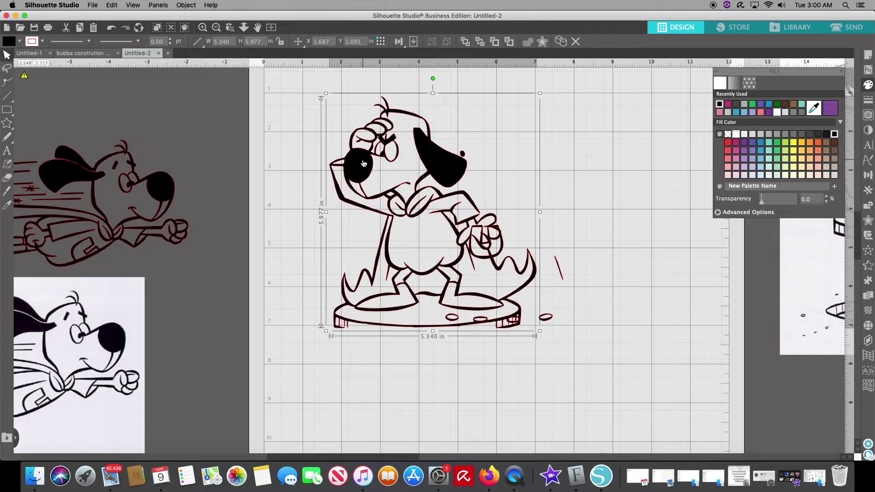
key("super+z")
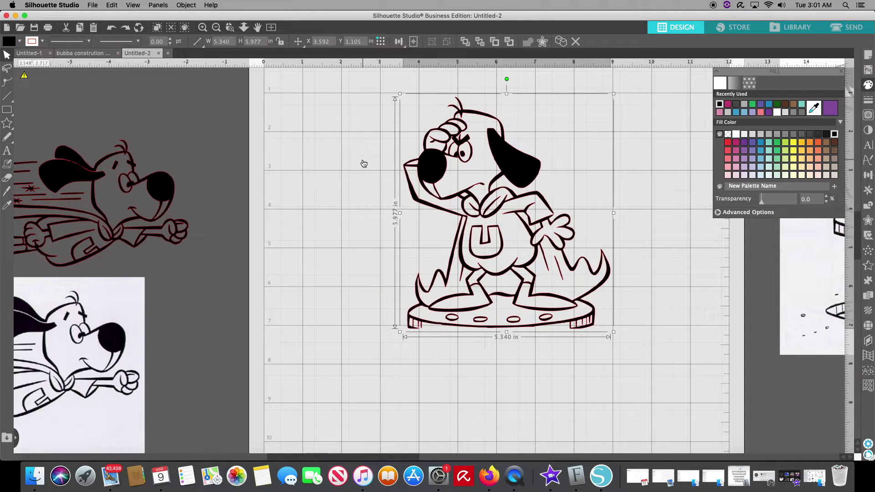
left_click(638, 364)
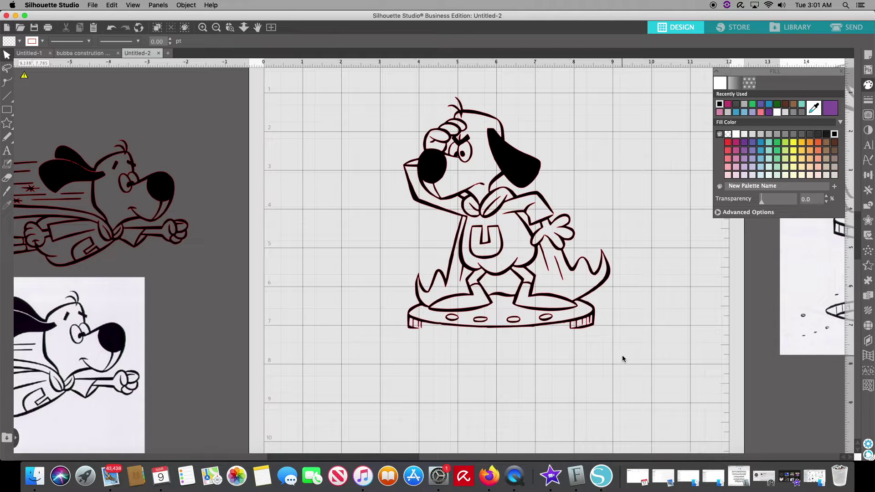
Group all shapes of the standing-dog trace, make them a compound path, and move it to the mat's left side
mouse_move(620, 379)
left_mouse_down()
mouse_move(617, 164)
mouse_move(601, 121)
mouse_move(543, 100)
mouse_move(390, 98)
left_mouse_up()
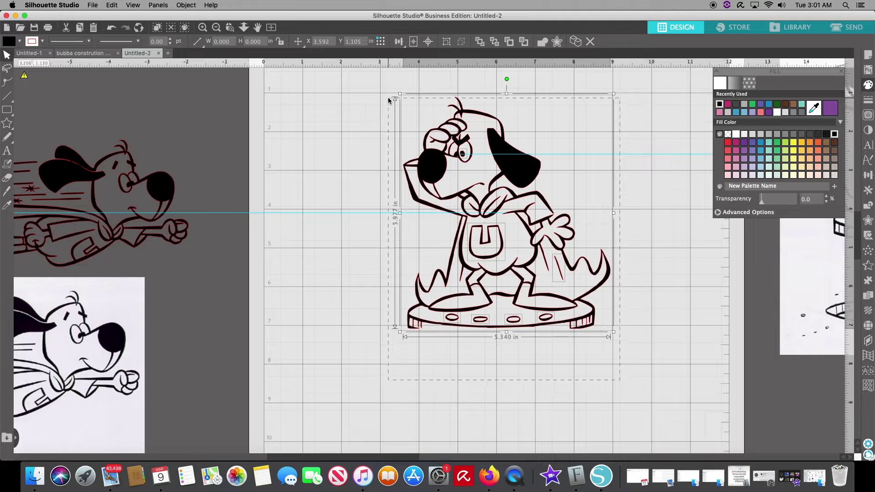
key("super+g")
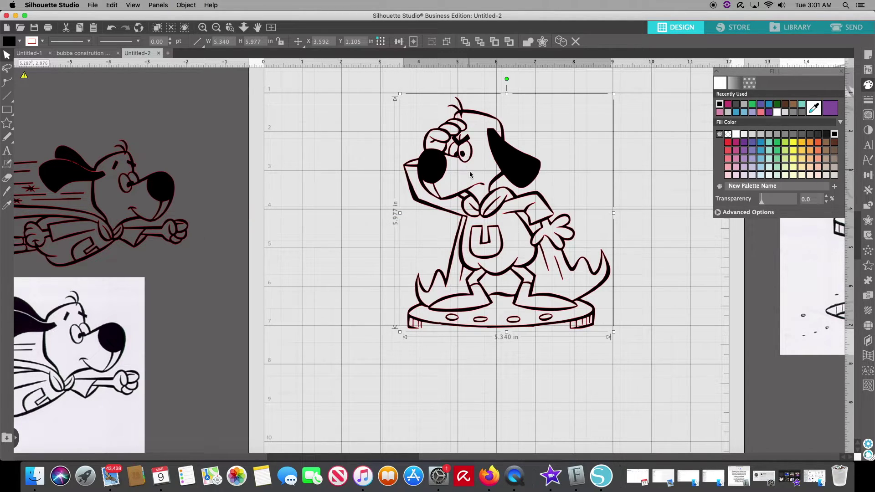
right_click(464, 158)
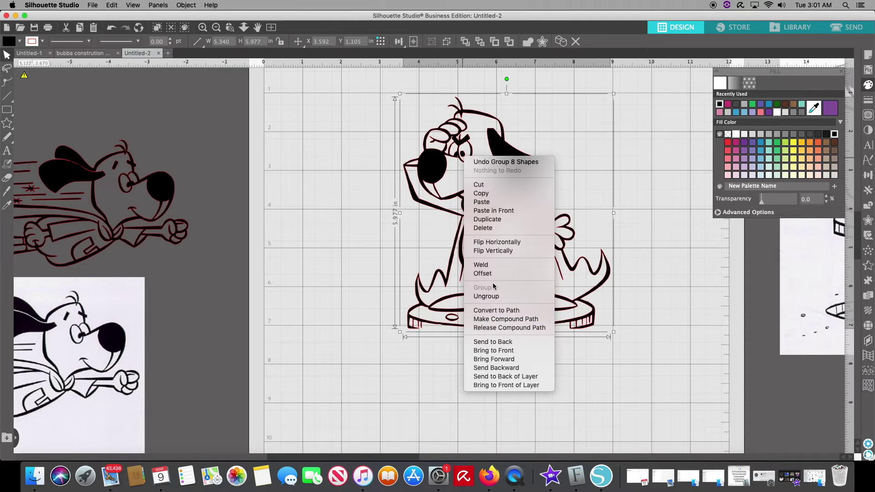
left_click(524, 318)
left_click_drag(574, 269, 448, 249)
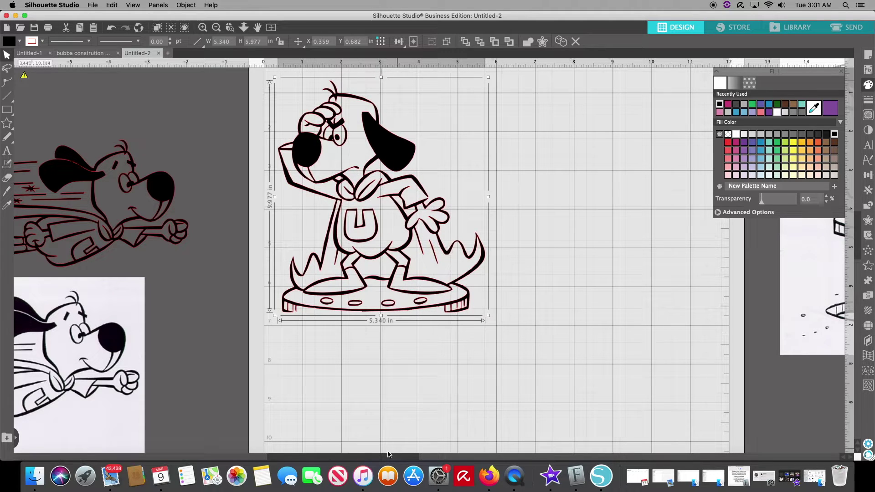
Bring the bolder standing-dog trace onto the mat beside the cleaned one and scale it down to a similar size
left_click_drag(290, 456, 451, 456)
scroll(388, 449, "left", 10)
scroll(424, 417, "up", 5)
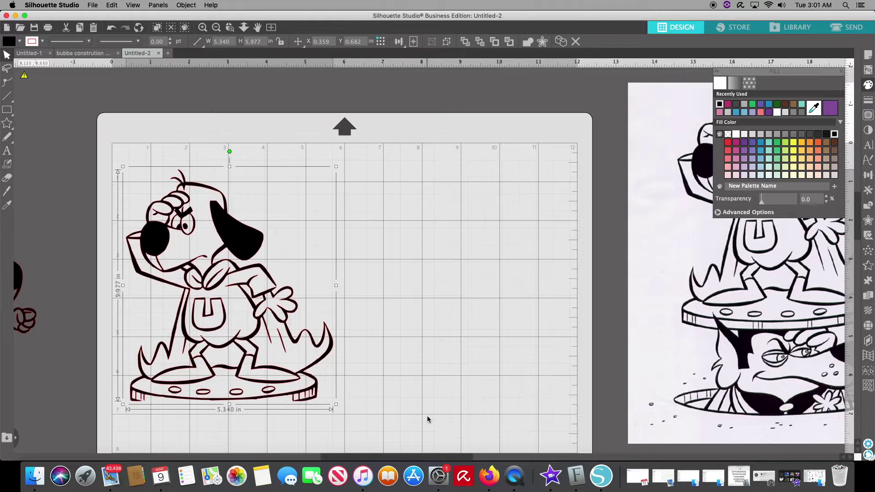
scroll(427, 415, "up", 5)
scroll(427, 415, "down", 3)
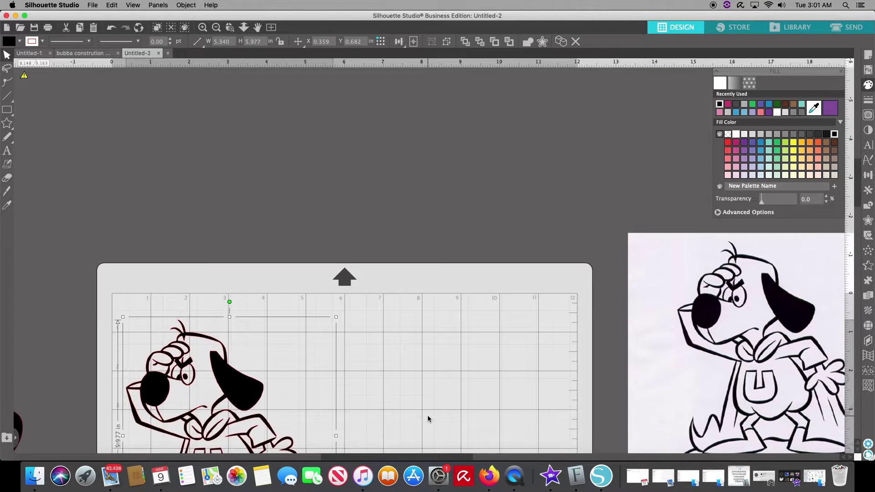
scroll(428, 417, "down", 5)
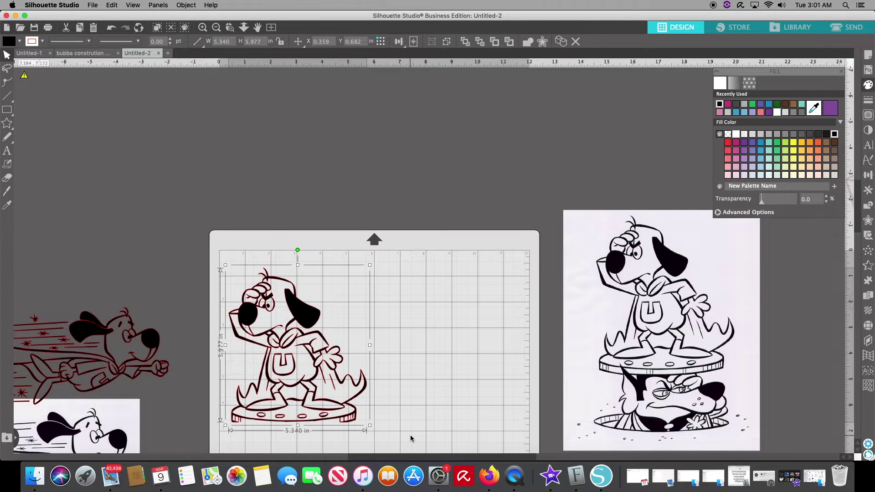
scroll(410, 435, "down", 2)
mouse_move(765, 255)
left_mouse_down()
mouse_move(488, 365)
mouse_move(429, 355)
mouse_move(443, 329)
left_mouse_up()
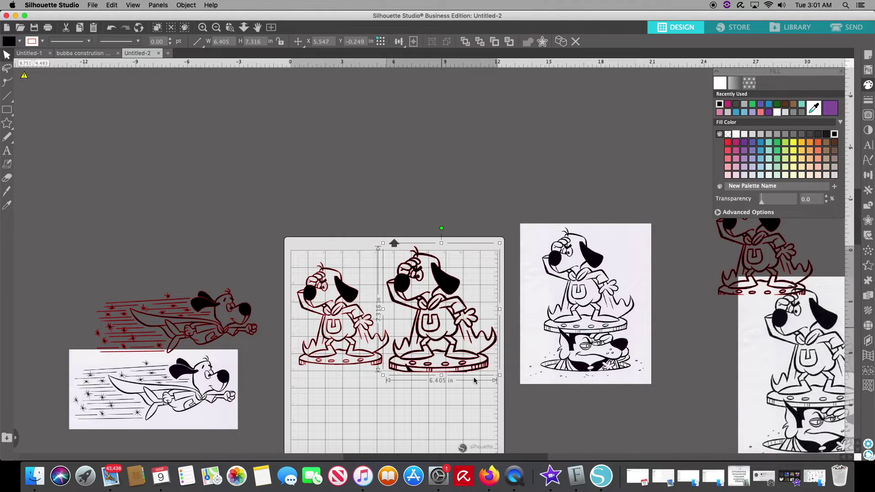
left_click_drag(500, 377, 457, 358)
left_click(429, 426)
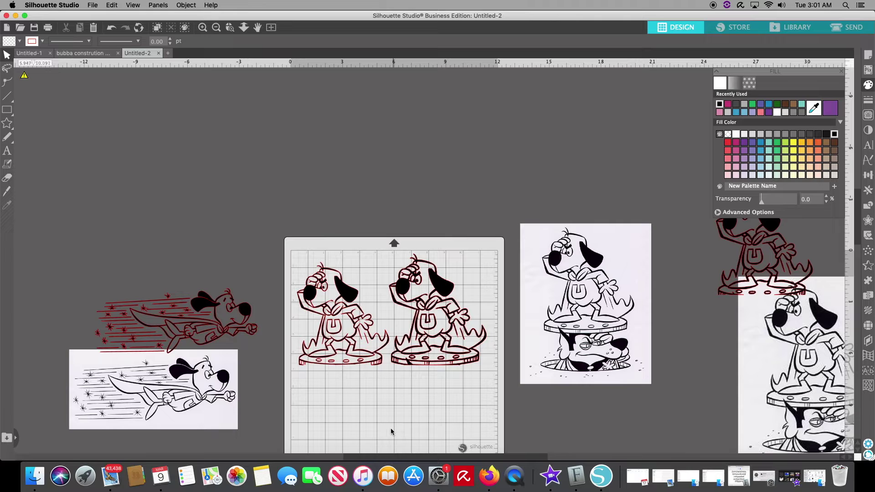
Move the bolder standing-dog trace up against the cleaned one to compare the line quality of the two heads
scroll(390, 429, "up", 5)
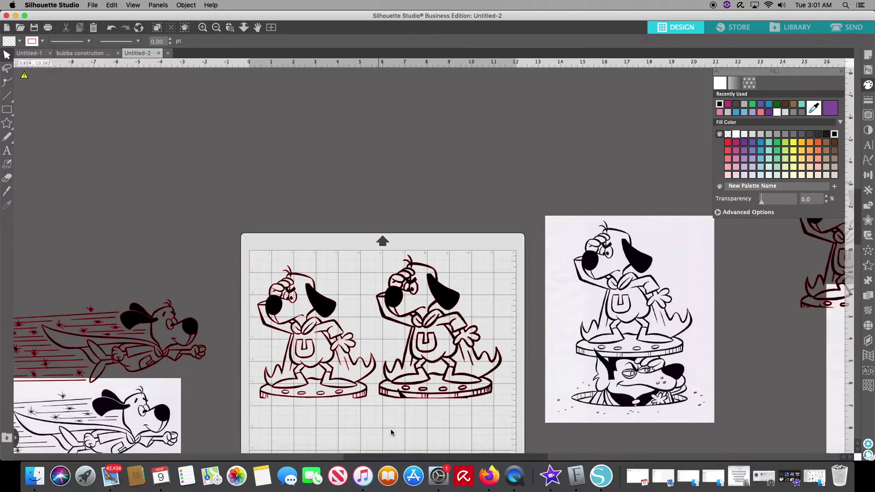
scroll(507, 397, "up", 2)
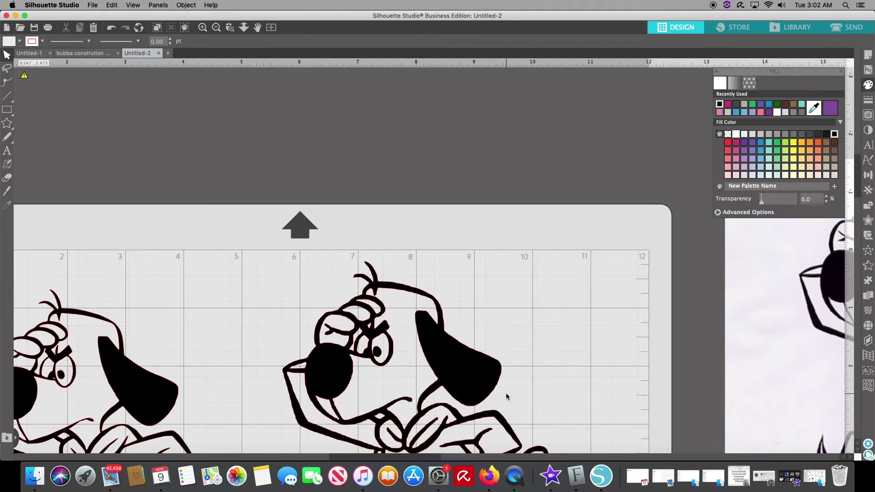
scroll(534, 402, "up", 2)
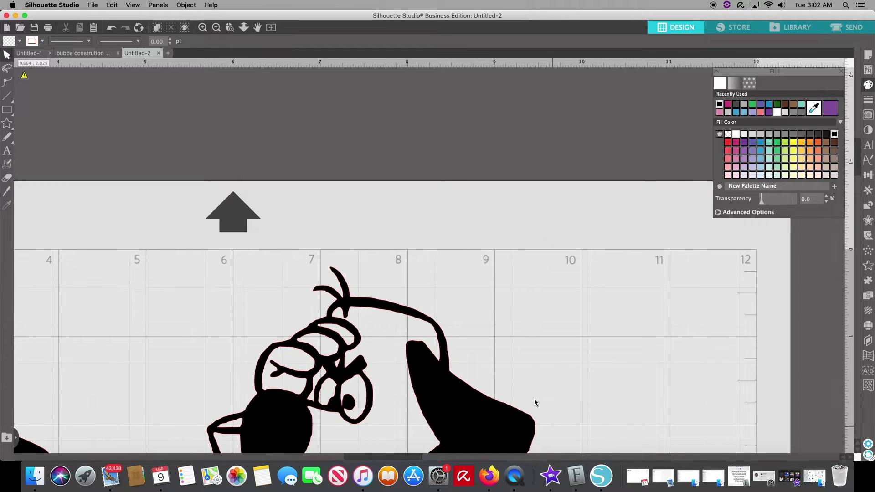
scroll(535, 403, "down", 5)
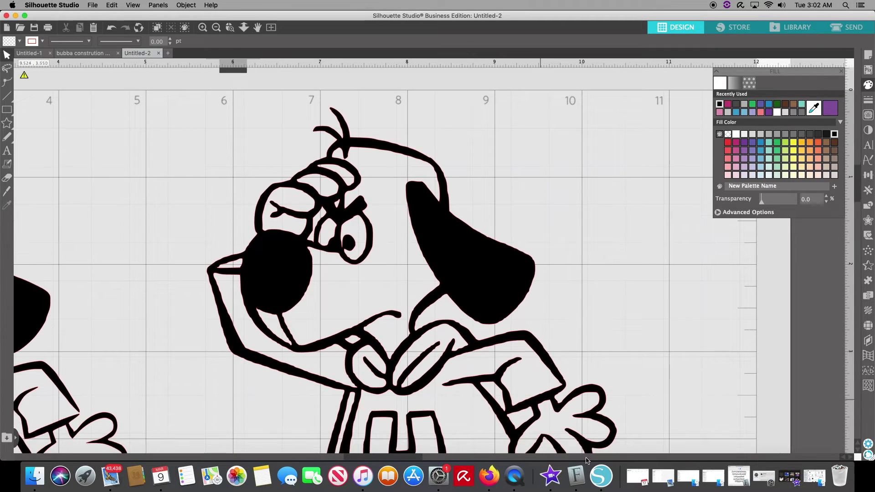
left_click_drag(404, 457, 372, 457)
left_click_drag(514, 284, 344, 302)
left_click(316, 189)
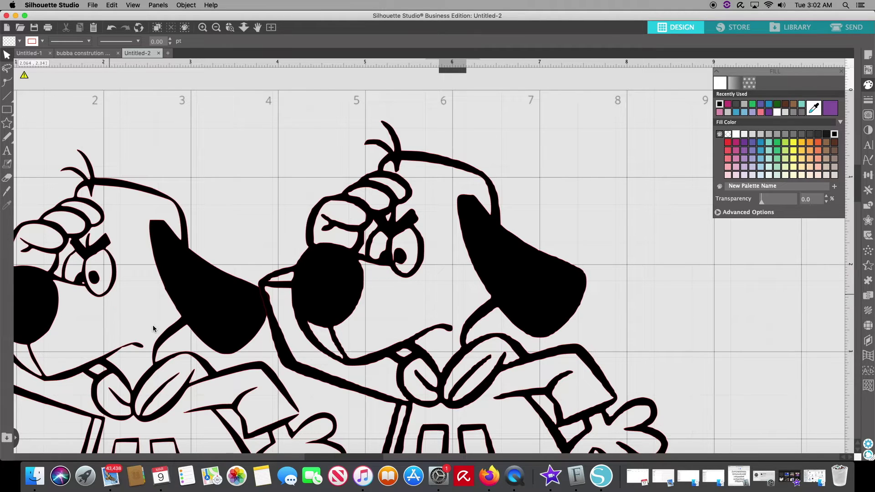
Compare the bodies and platforms of both standing dogs, shifting the bolder trace right so the platforms no longer overlap
scroll(203, 327, "down", 5)
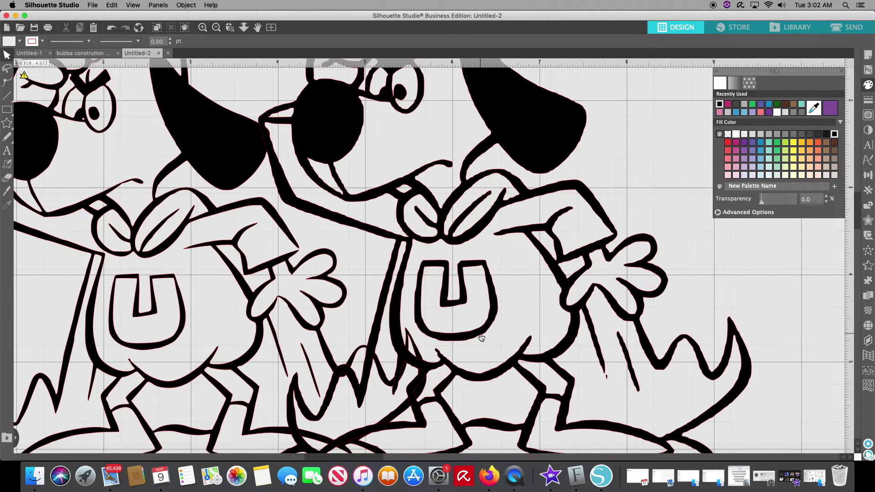
scroll(476, 381, "down", 5)
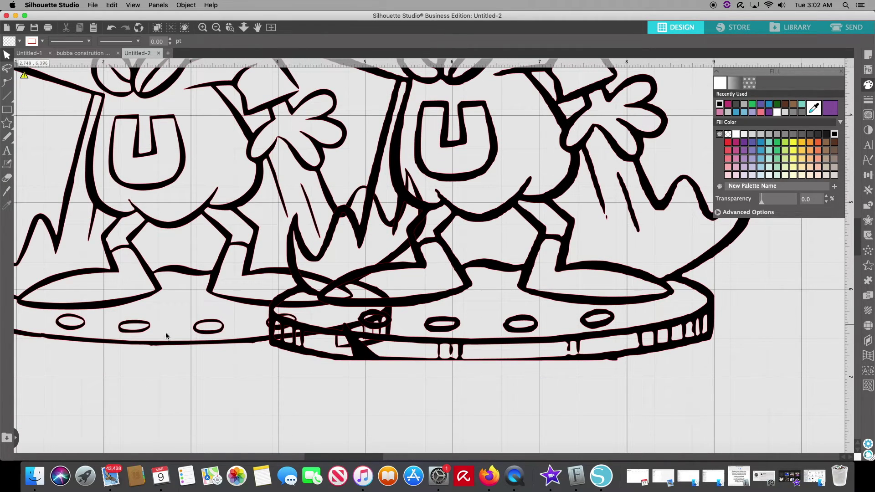
mouse_move(469, 345)
left_mouse_down()
mouse_move(616, 336)
mouse_move(601, 335)
left_mouse_up()
left_click(432, 297)
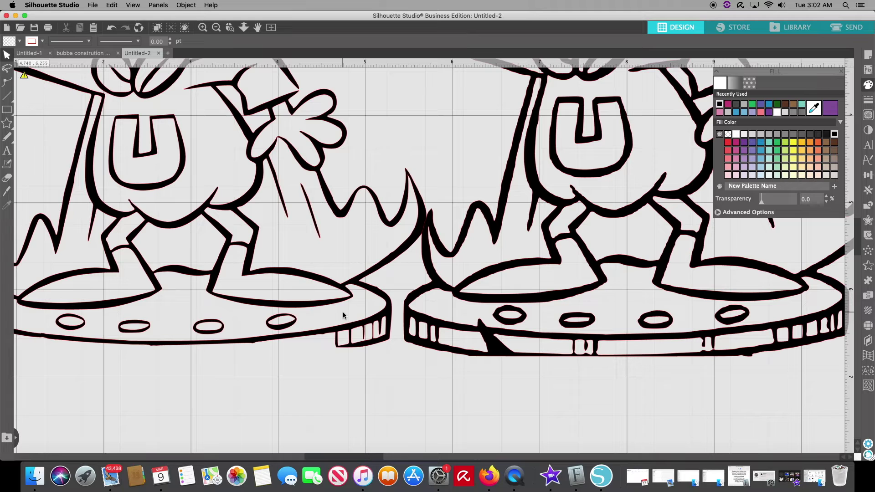
Move the flying-dog image out from under its trace and place the trace on the mat beneath the two standing dogs
scroll(342, 314, "down", 5)
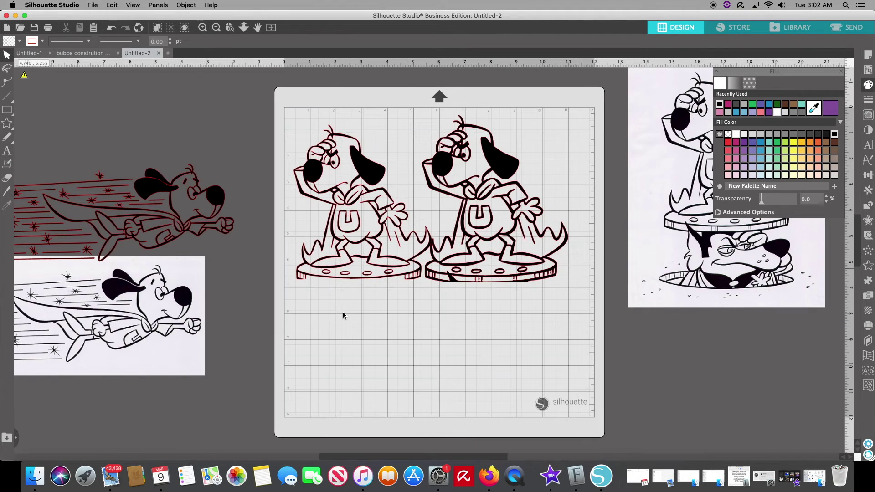
left_click_drag(203, 333, 378, 423)
left_click(162, 206)
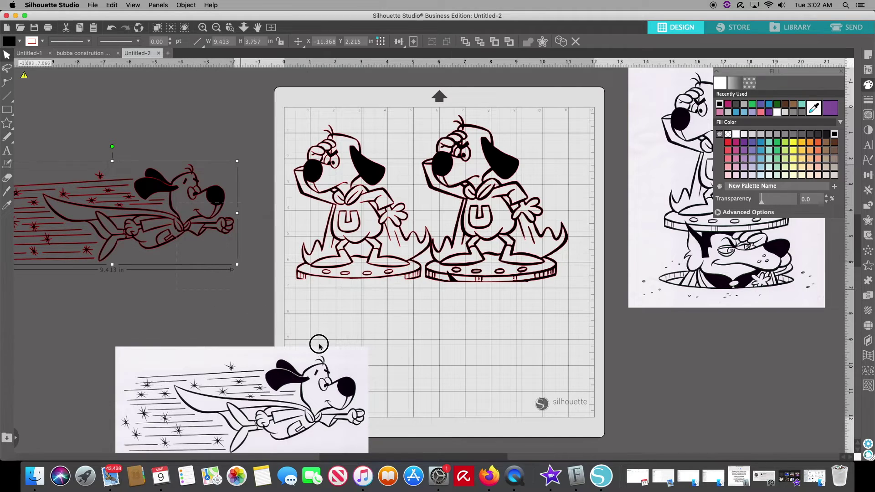
mouse_move(146, 289)
left_mouse_down()
mouse_move(401, 361)
mouse_move(539, 324)
left_mouse_up()
left_click(442, 324)
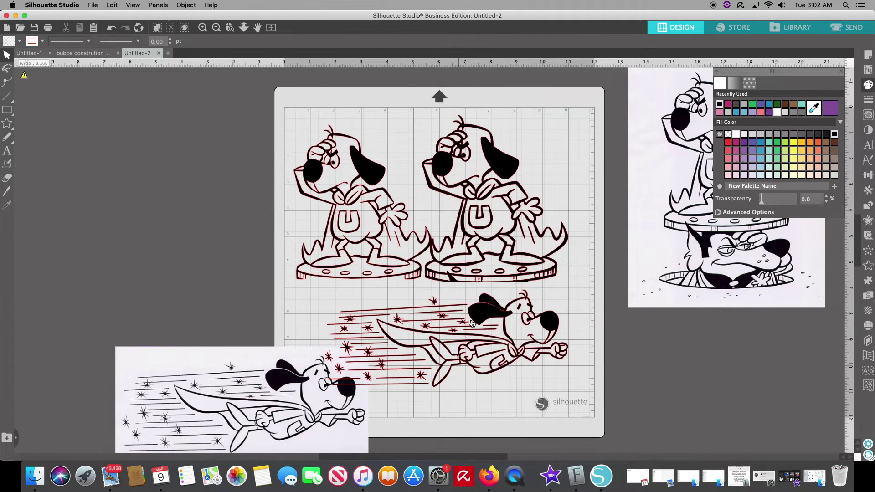
Move the flying-dog source image off the mat to its left and nudge the bolder standing-dog trace slightly right
left_click_drag(259, 373, 150, 336)
left_click(542, 313)
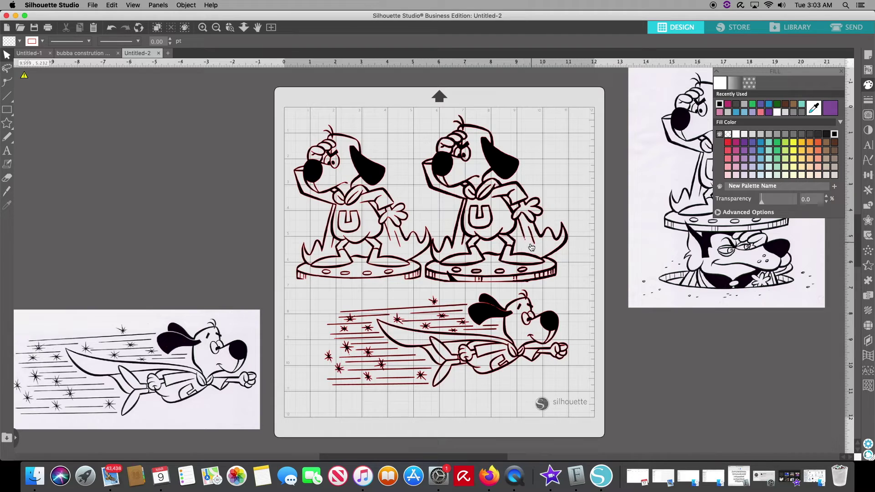
left_click_drag(498, 235, 502, 235)
left_click(491, 194)
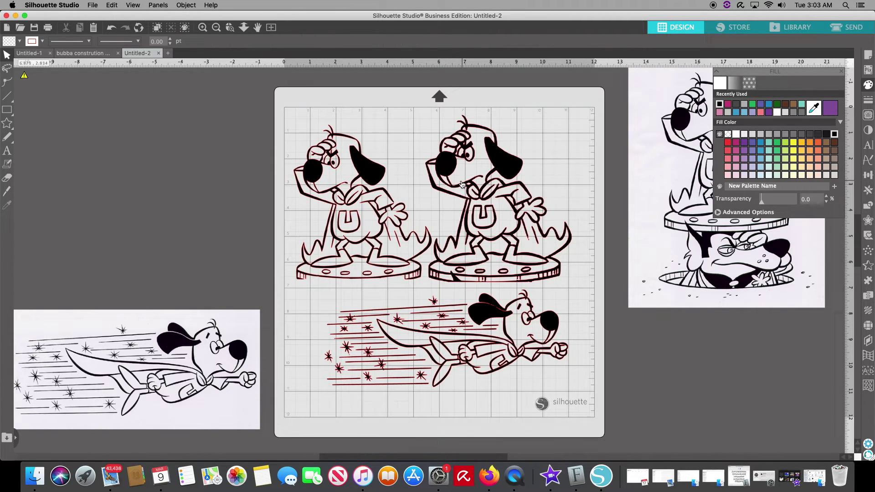